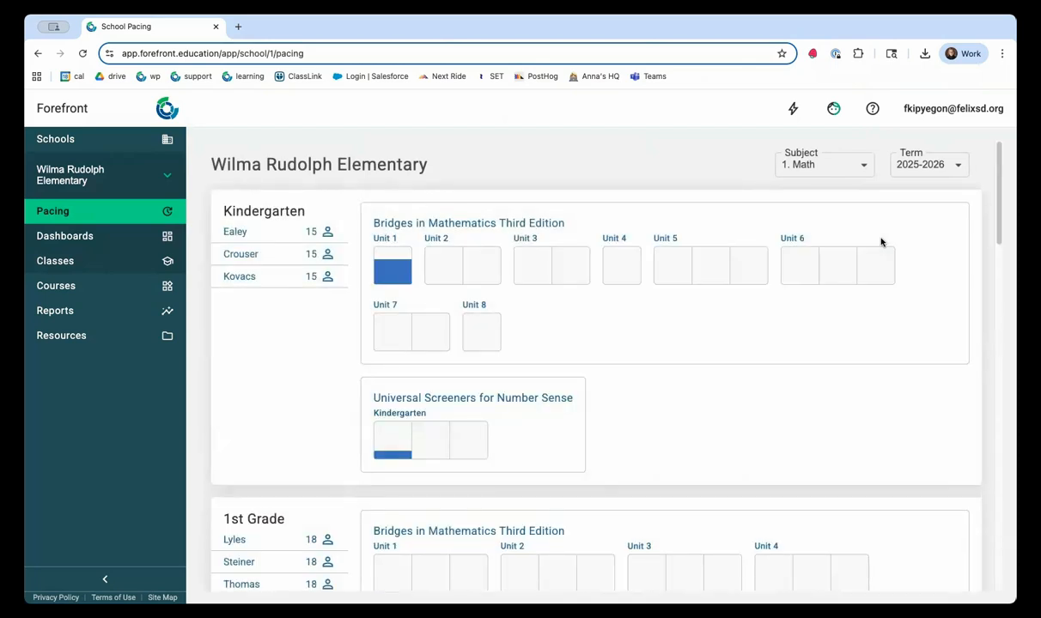
- Open the report for the first 1st Grade Universal Screener for Number Sense from the school's pacing overview
left_click(748, 266)
scroll(749, 274, "down", 1)
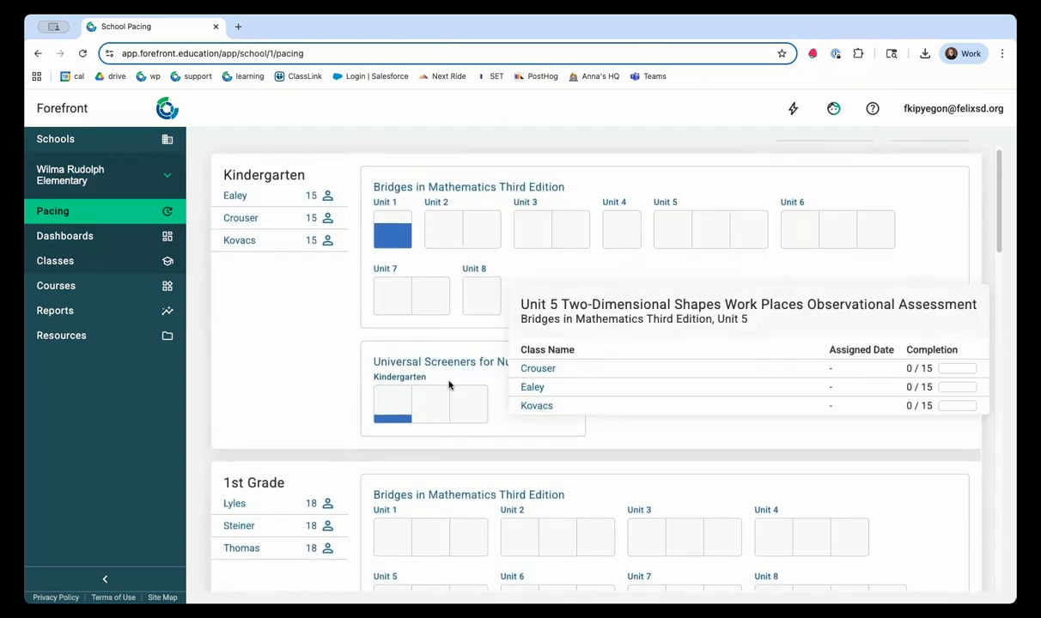
scroll(281, 350, "down", 5)
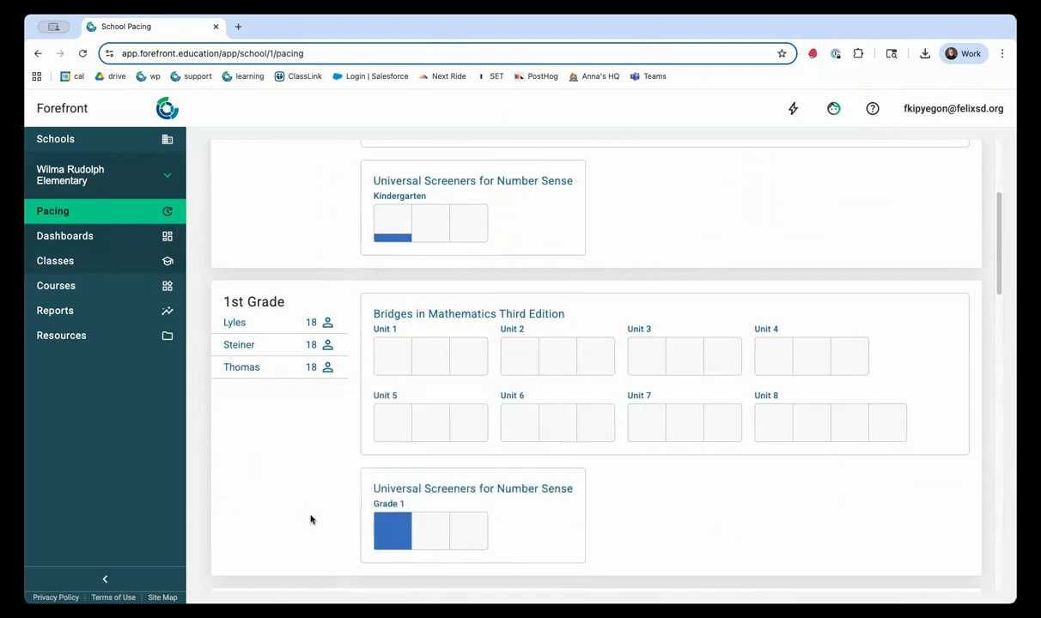
scroll(311, 519, "down", 2)
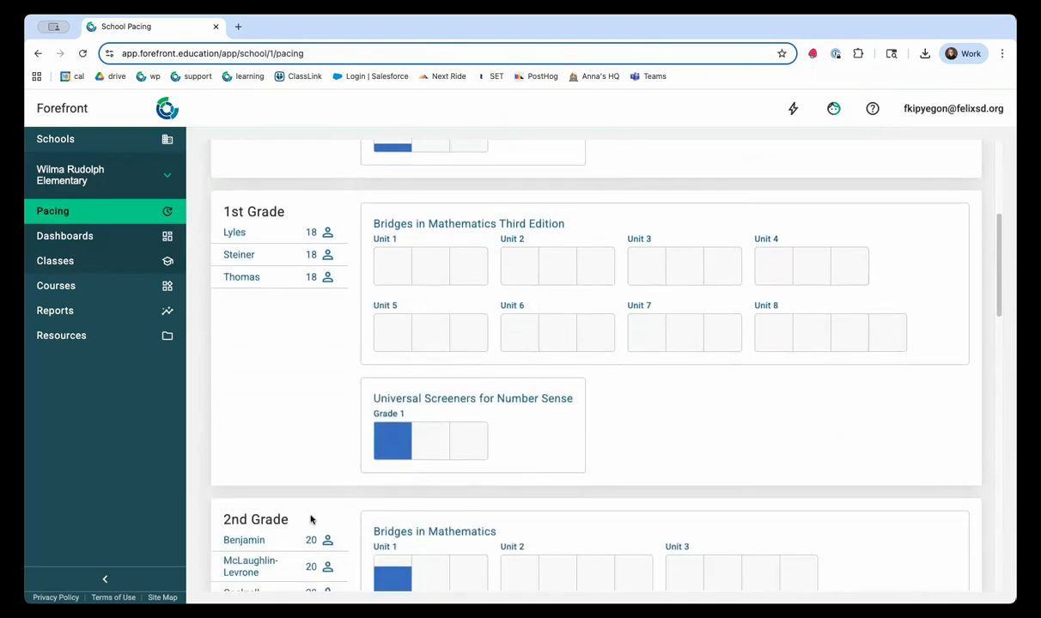
left_click(384, 420)
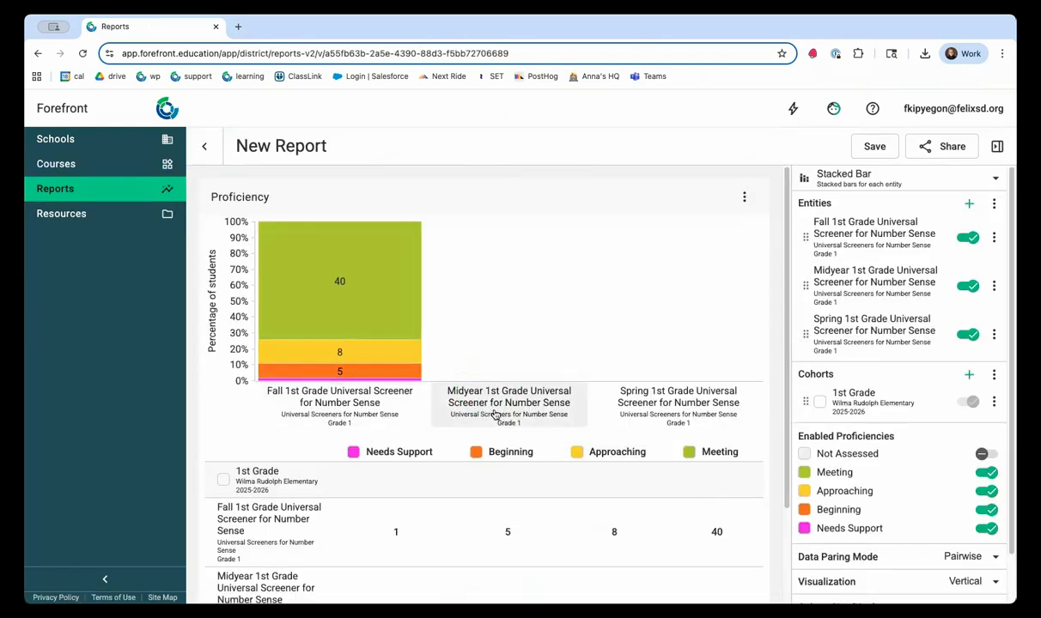
- Remove the Midyear and Spring 1st Grade Universal Screener for Number Sense entities from the report
right_click(850, 290)
left_click(807, 382)
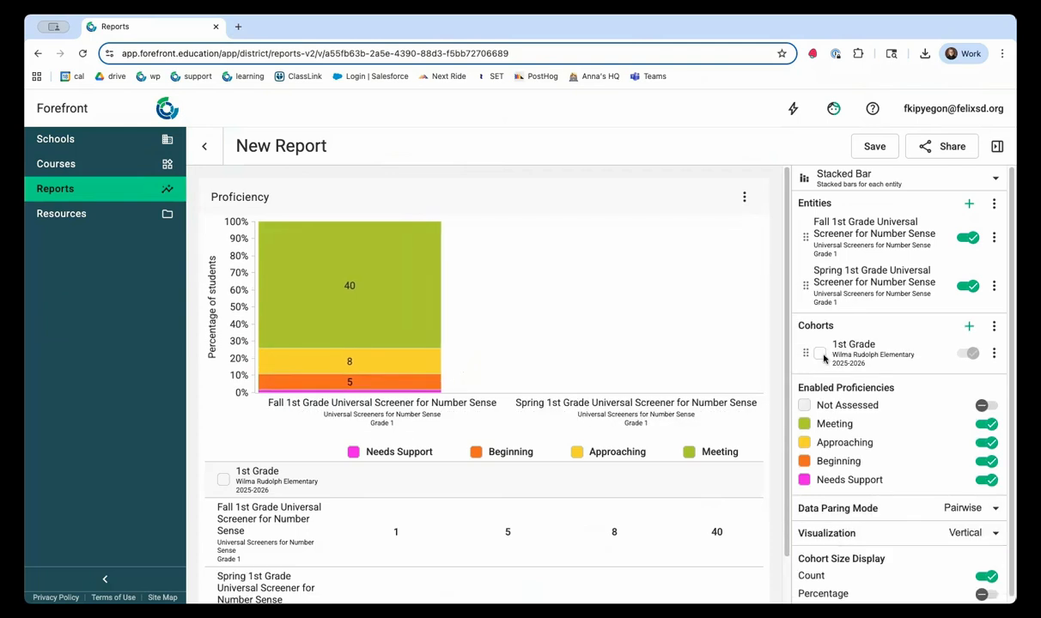
left_click(777, 381)
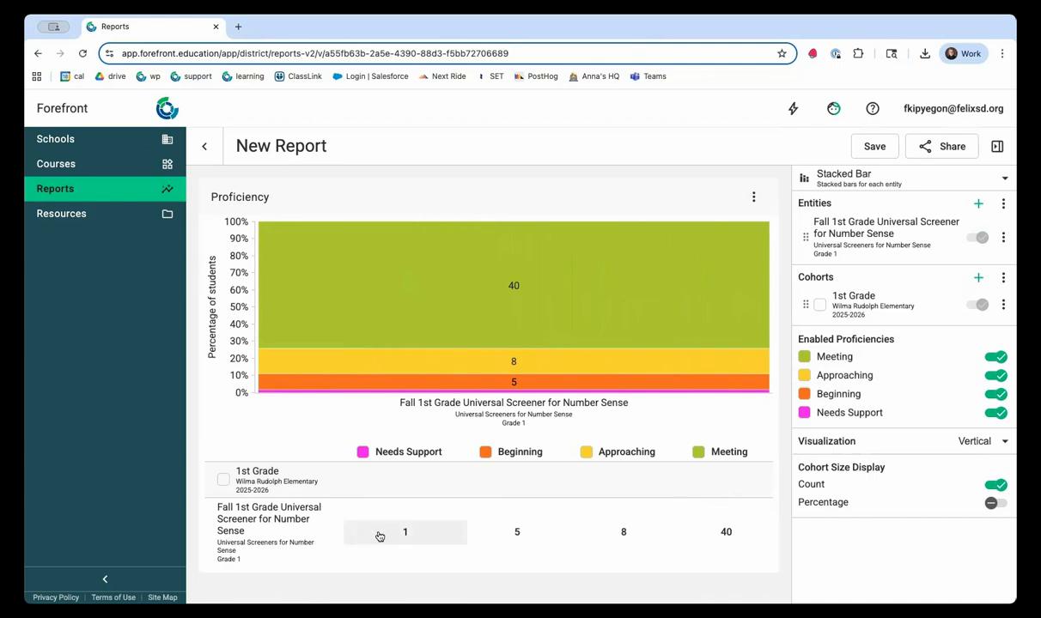
- List the students counted under Needs Support for the Fall 1st Grade Universal Screener
mouse_move(344, 406)
left_click(404, 531)
scroll(516, 439, "down", 1)
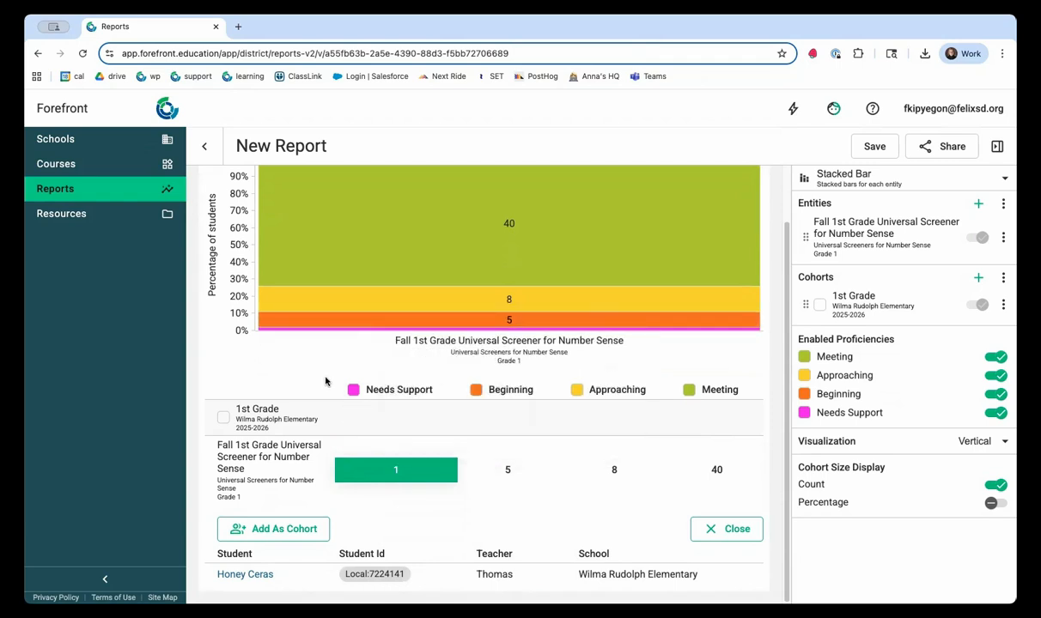
scroll(330, 386, "up", 2)
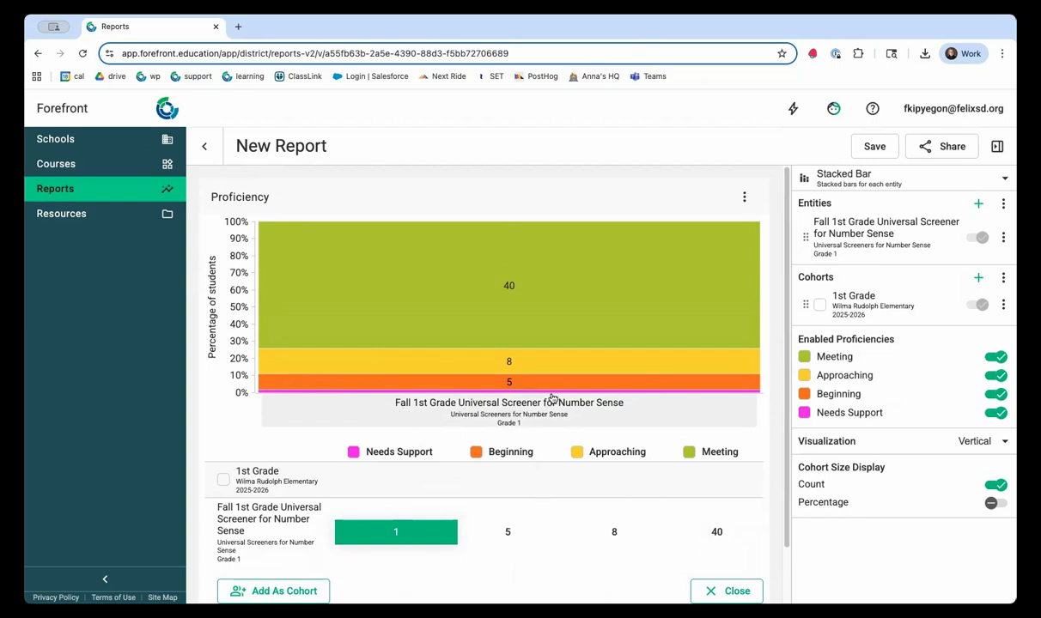
- Change the report type to Question Analysis
mouse_move(672, 361)
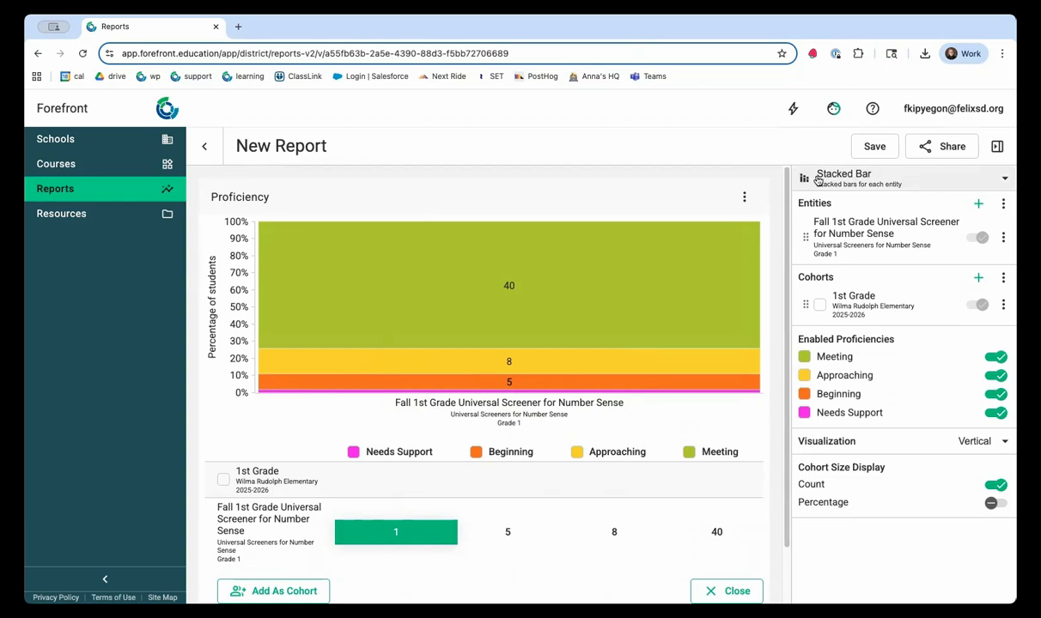
left_click(794, 174)
left_click(833, 232)
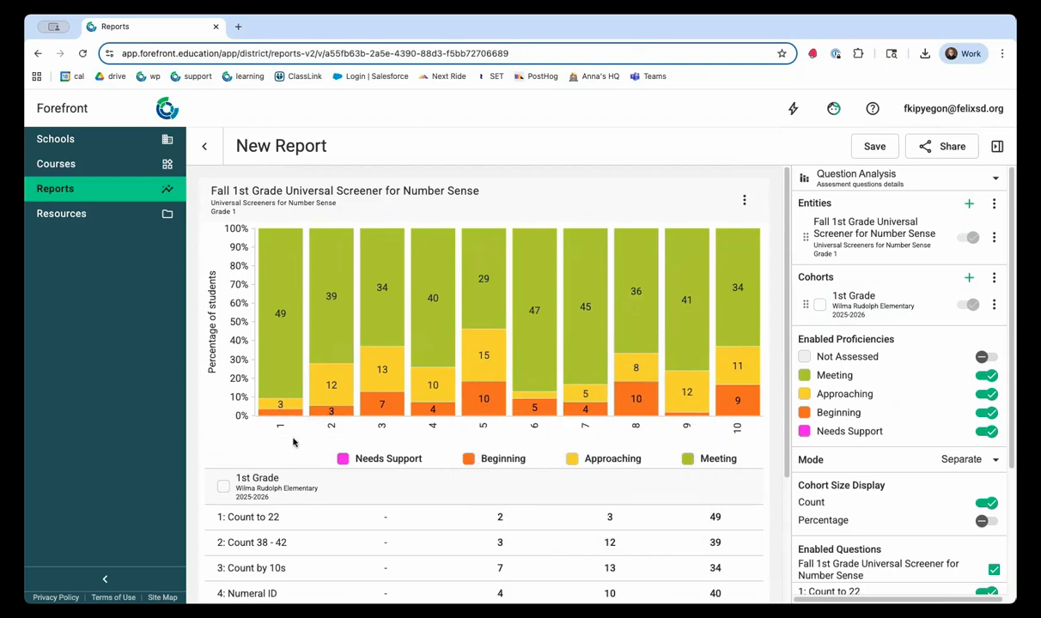
- Read the descriptions of questions 2 and 3 of the Fall 1st Grade screener, closing each one
left_click(316, 426)
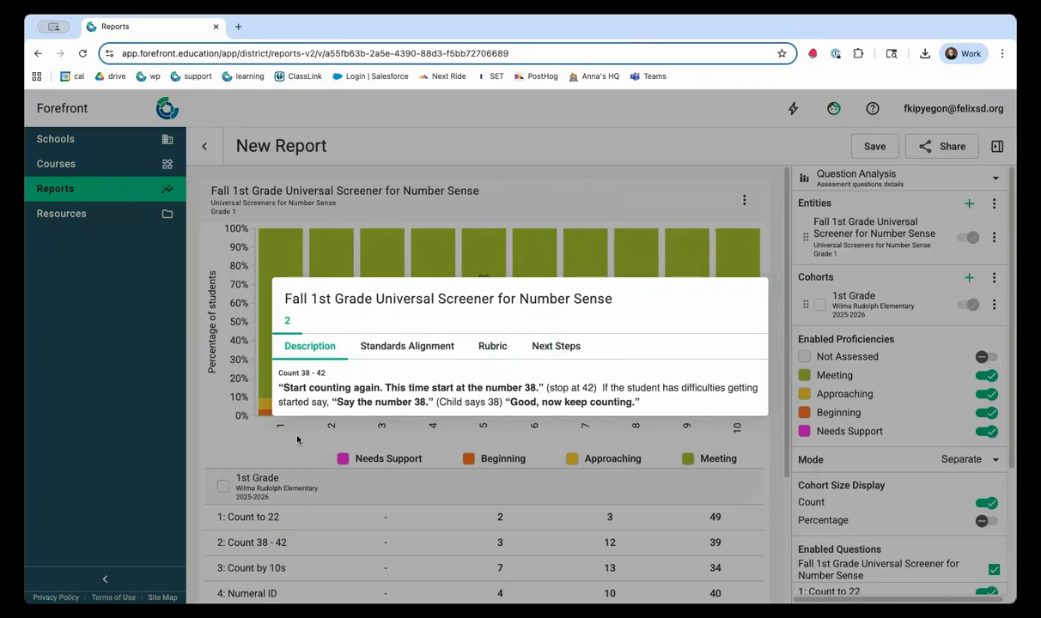
left_click(297, 439)
left_click(380, 425)
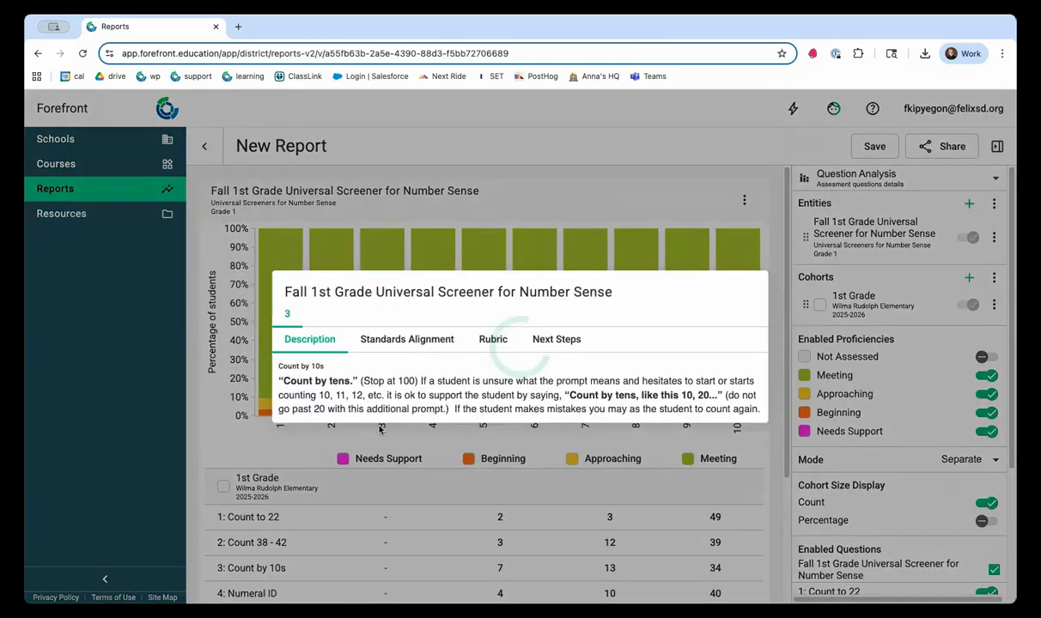
left_click(332, 426)
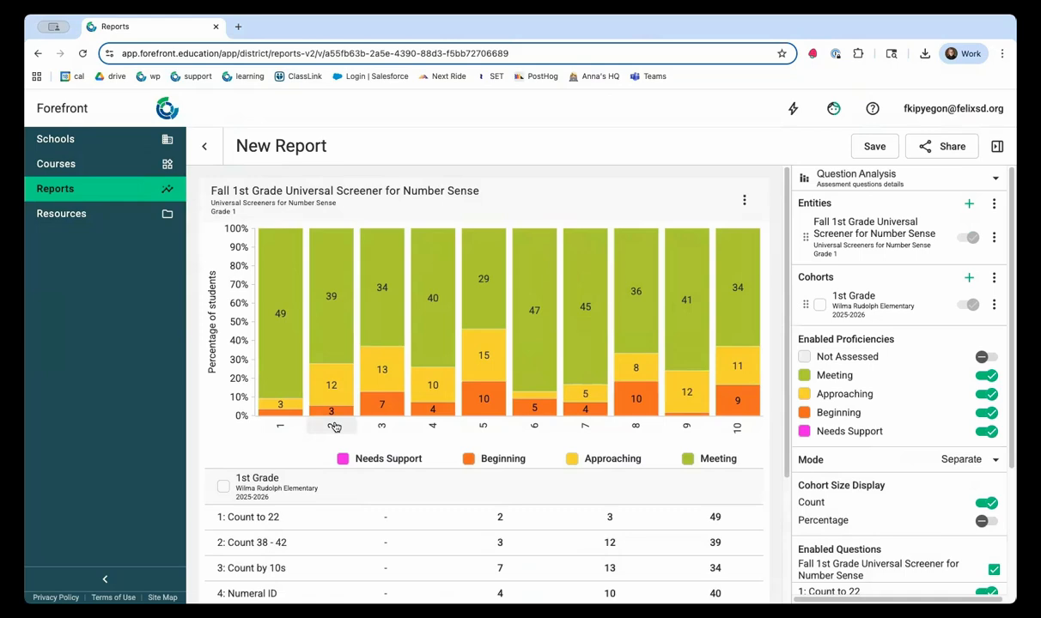
- Examine the per-question results table, reread the description of question 2, and close it
scroll(348, 429, "down", 1)
scroll(352, 430, "down", 1)
scroll(296, 342, "down", 1)
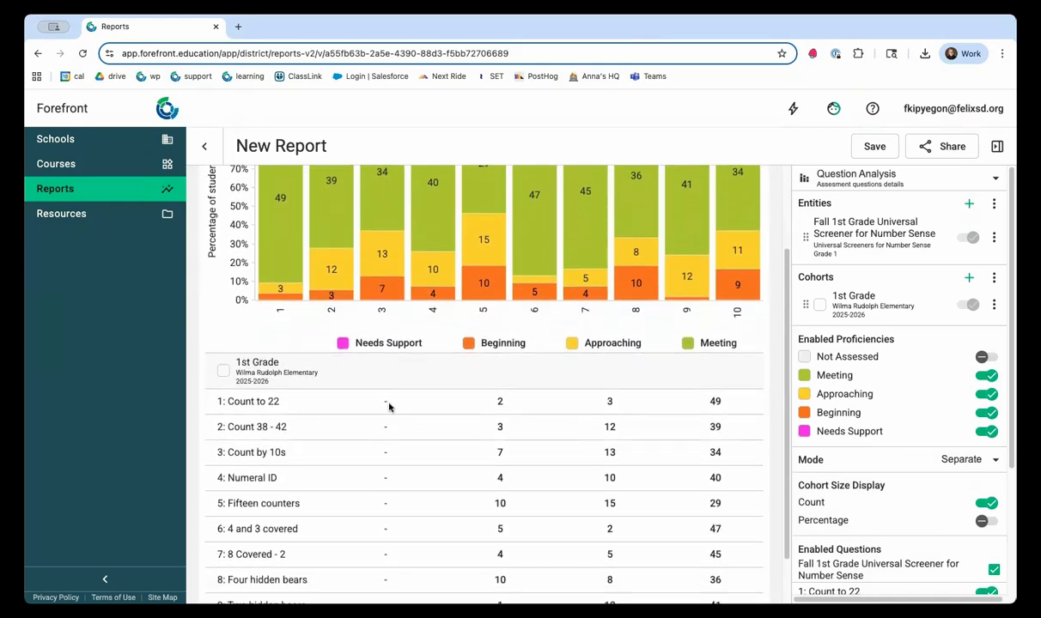
scroll(304, 307, "up", 3)
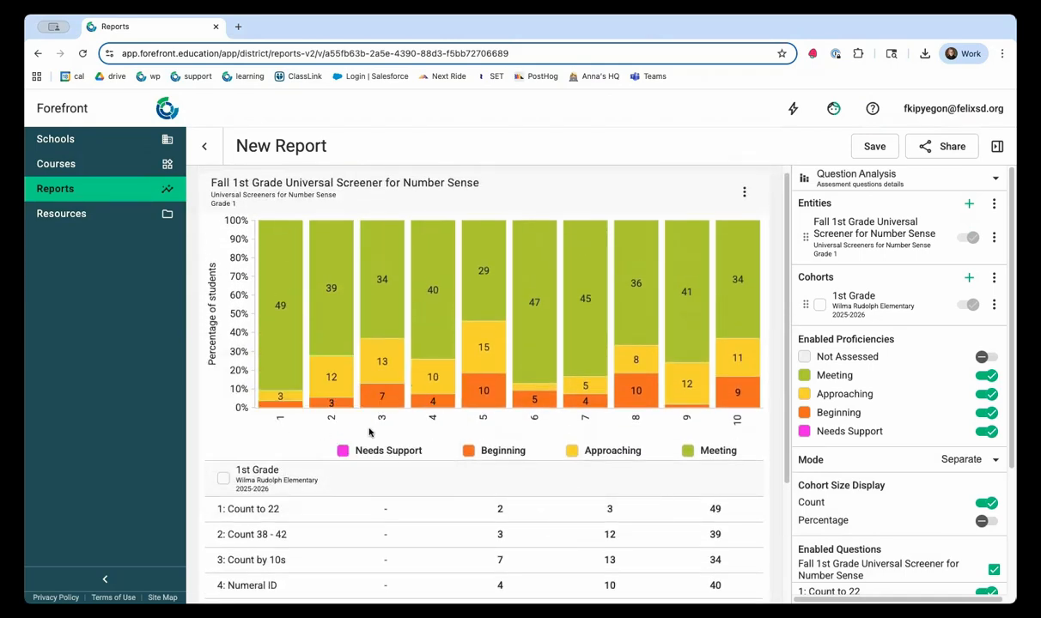
mouse_move(331, 406)
left_click(331, 419)
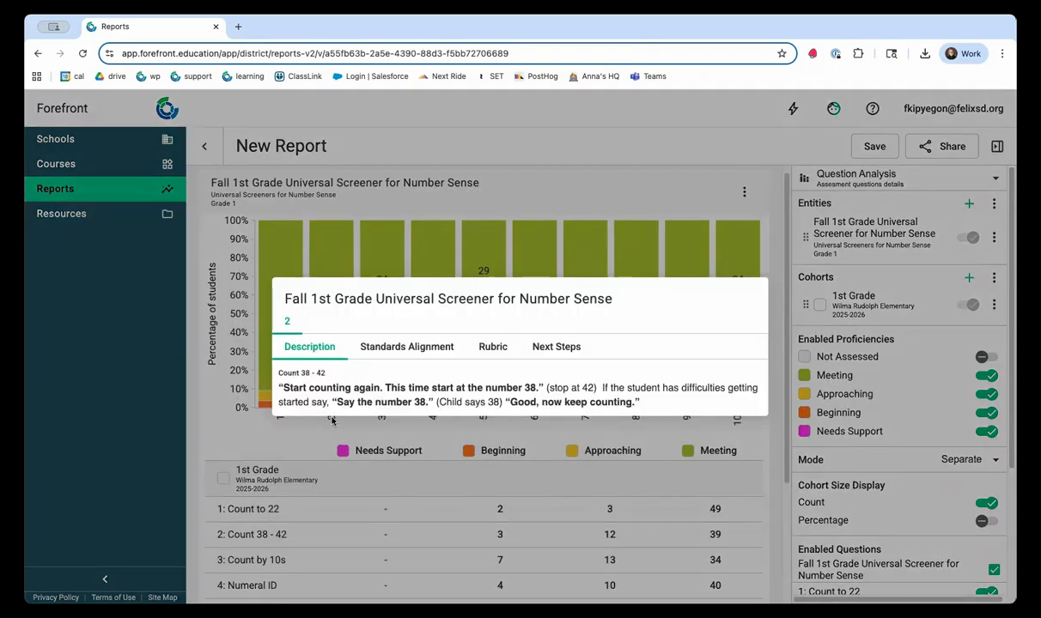
left_click(265, 419)
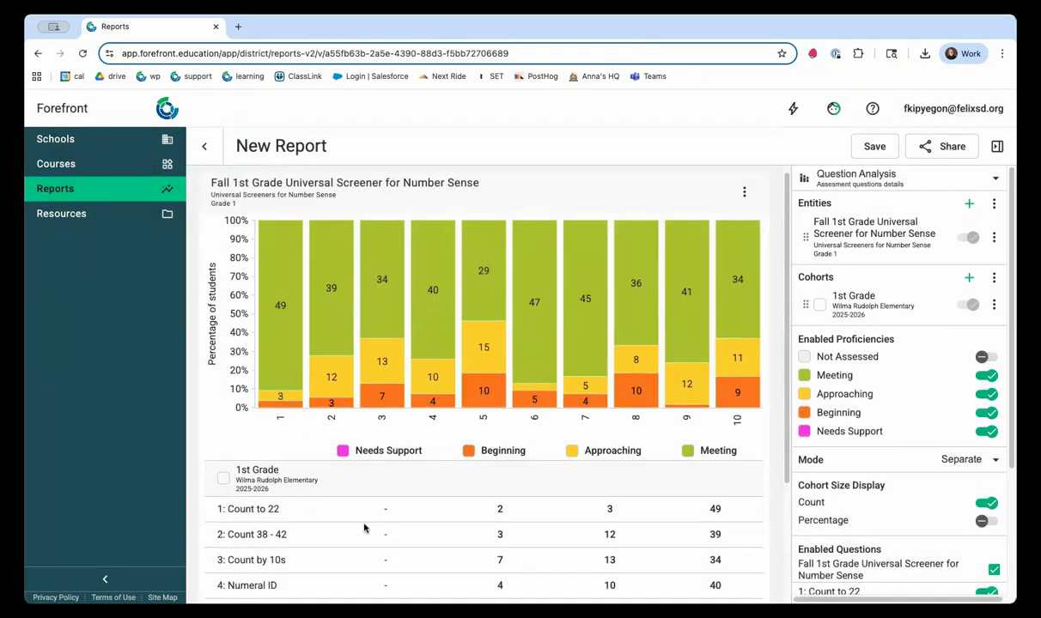
- List the students who scored Beginning on the Count 38 - 42 and Count to 22 questions
left_click(494, 534)
scroll(589, 510, "down", 4)
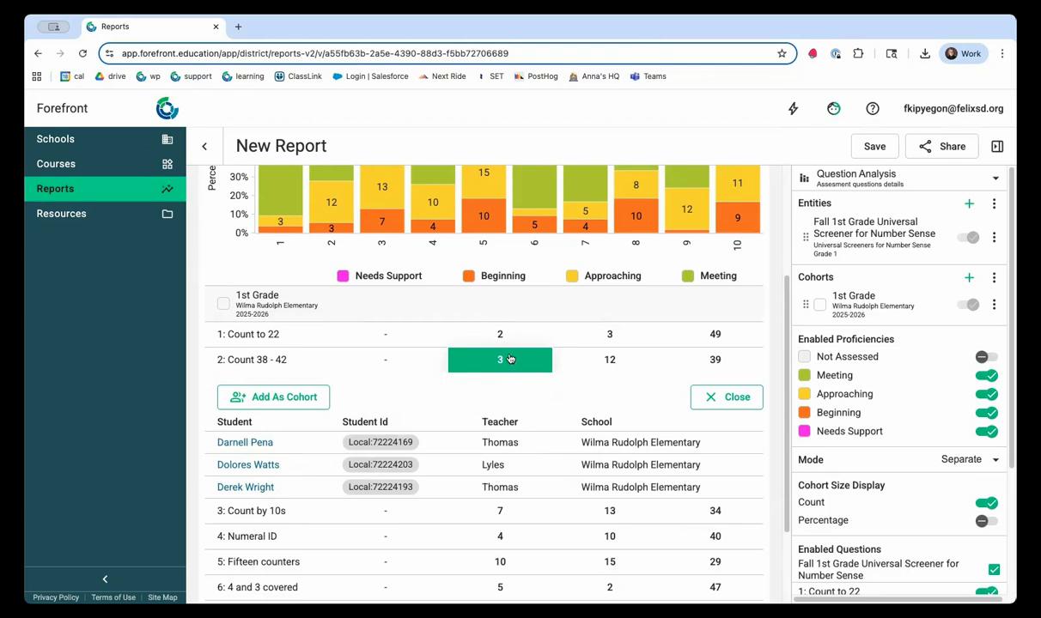
left_click(476, 337)
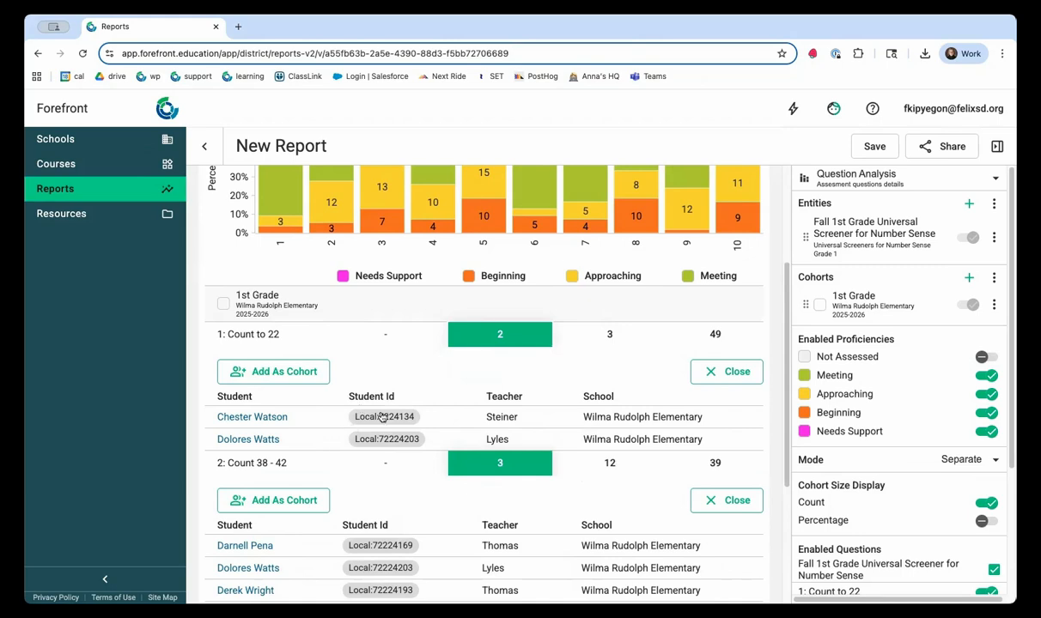
scroll(642, 403, "down", 1)
scroll(642, 401, "down", 3)
scroll(641, 399, "up", 5)
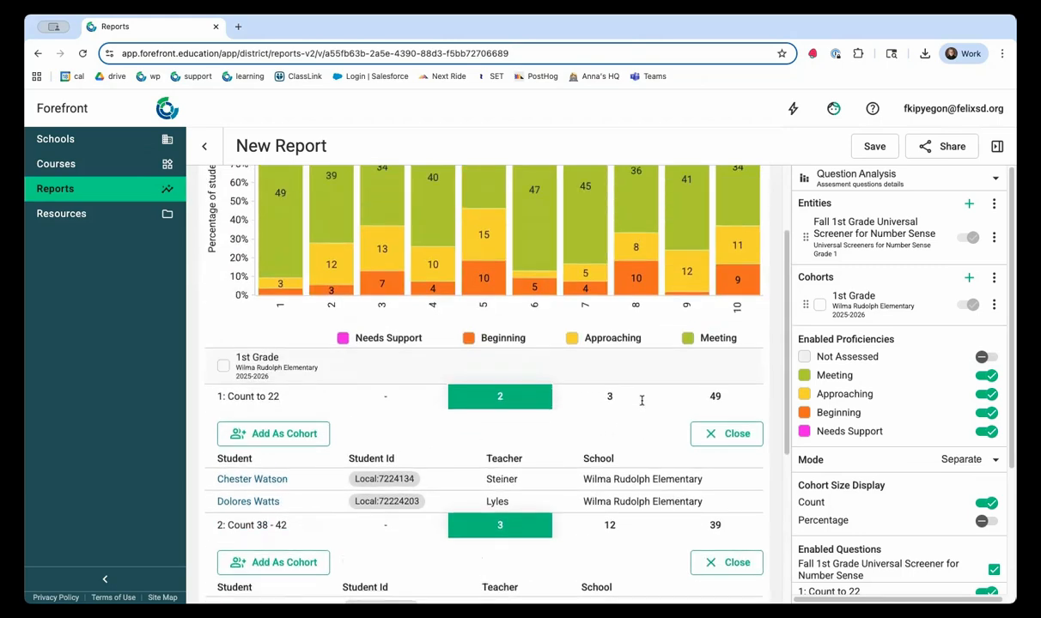
scroll(622, 363, "up", 2)
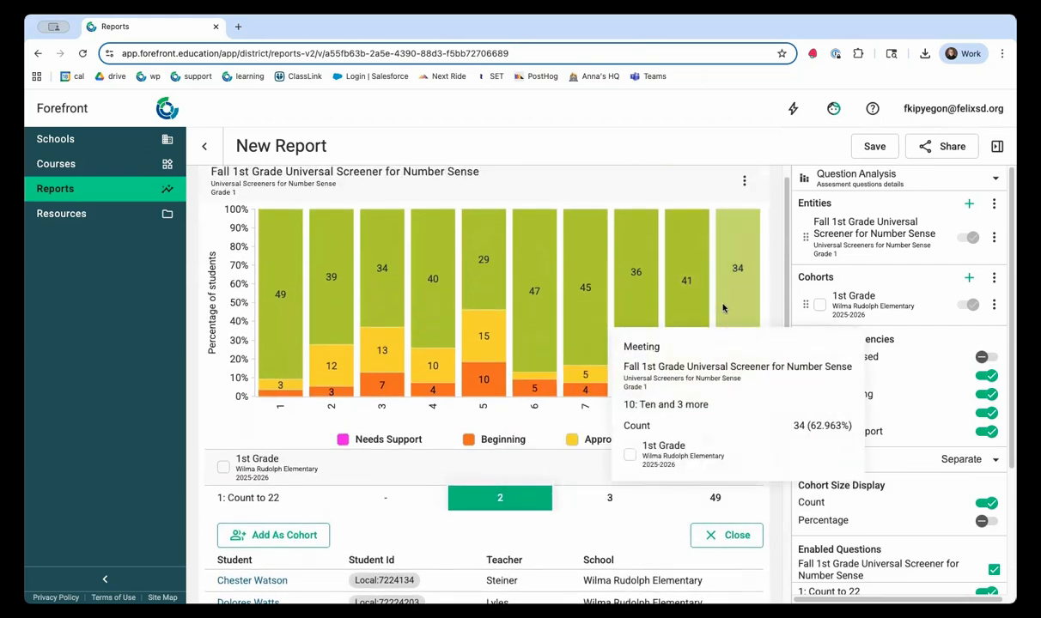
scroll(687, 283, "up", 1)
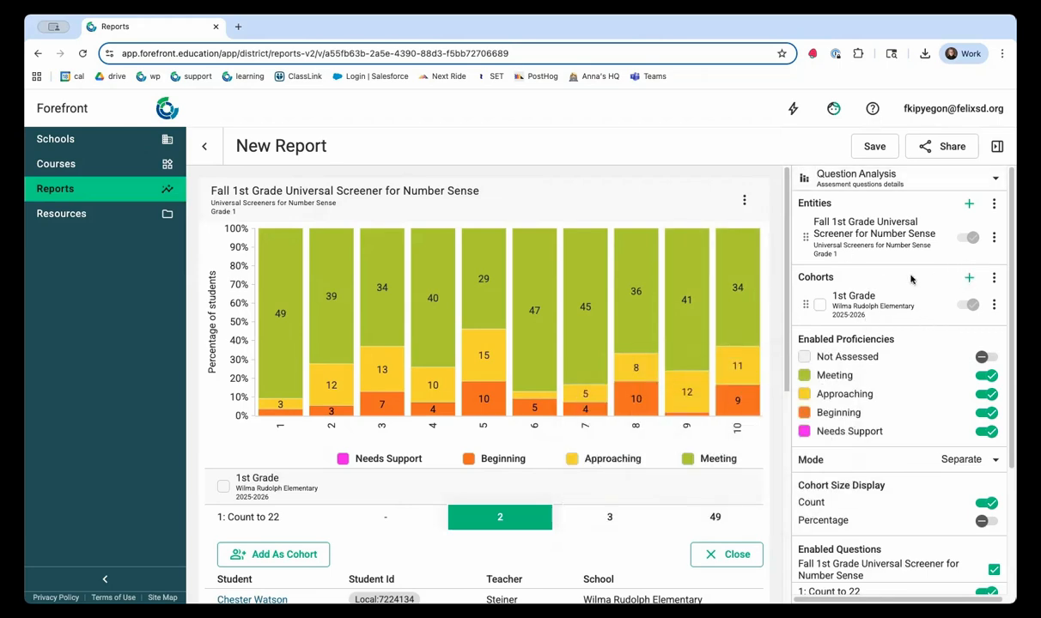
- Start a new Student cohort and search by first name to add the student from the Needs Support group
left_click(970, 278)
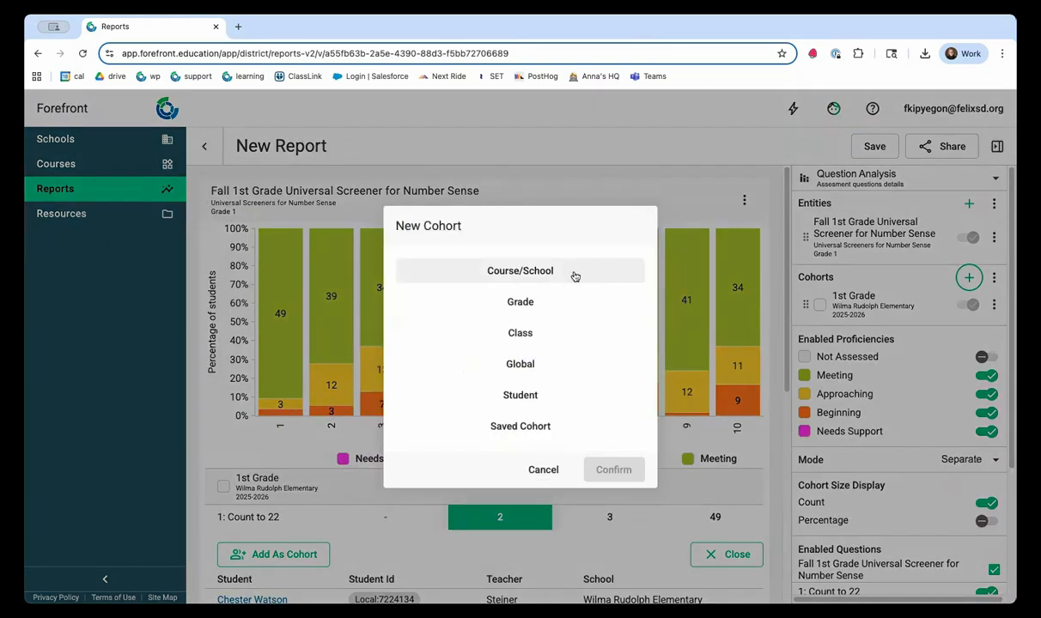
left_click(521, 399)
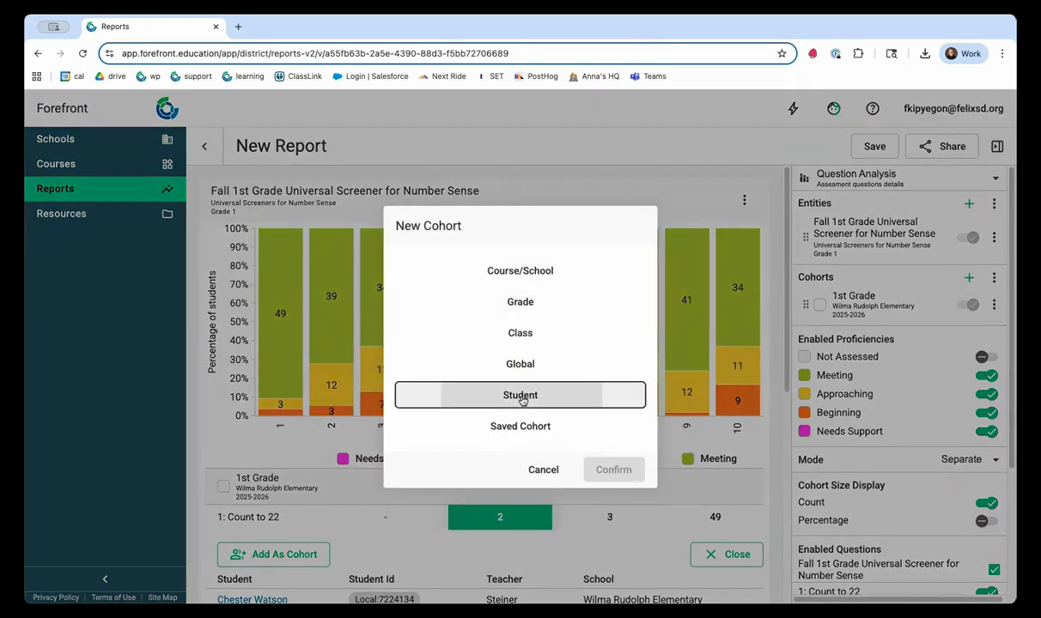
left_click(498, 364)
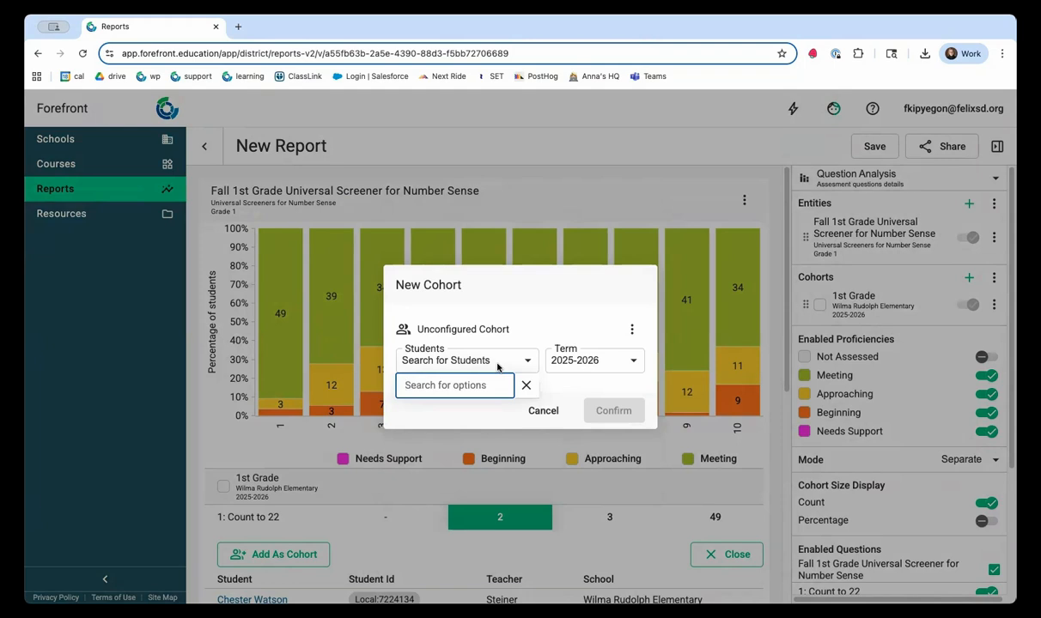
type("honey")
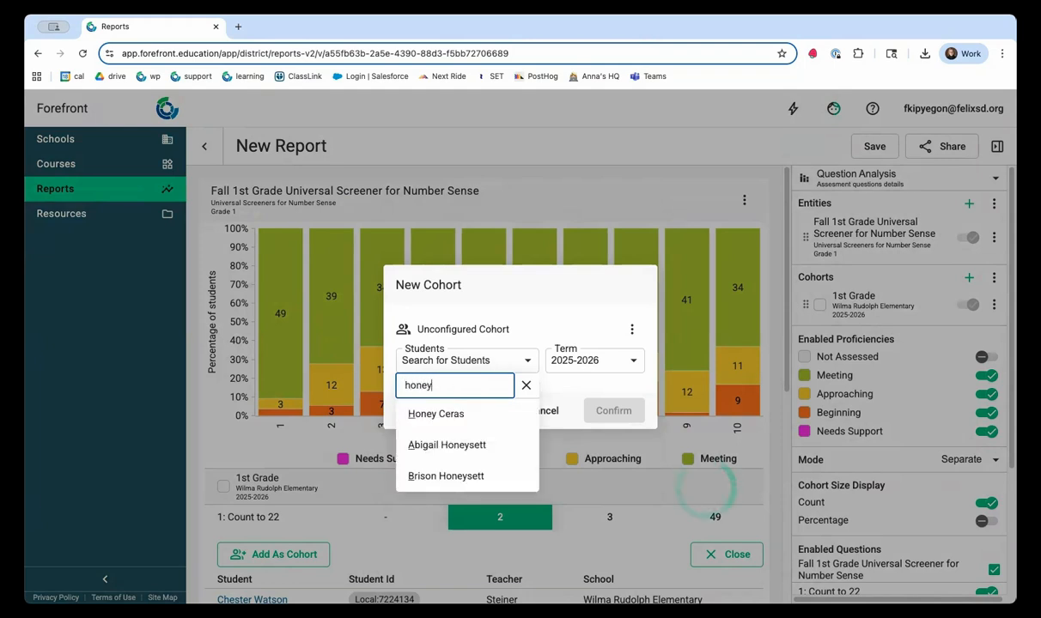
left_click(404, 419)
- Find two more students by first name and add them to the new cohort
double_click(474, 389)
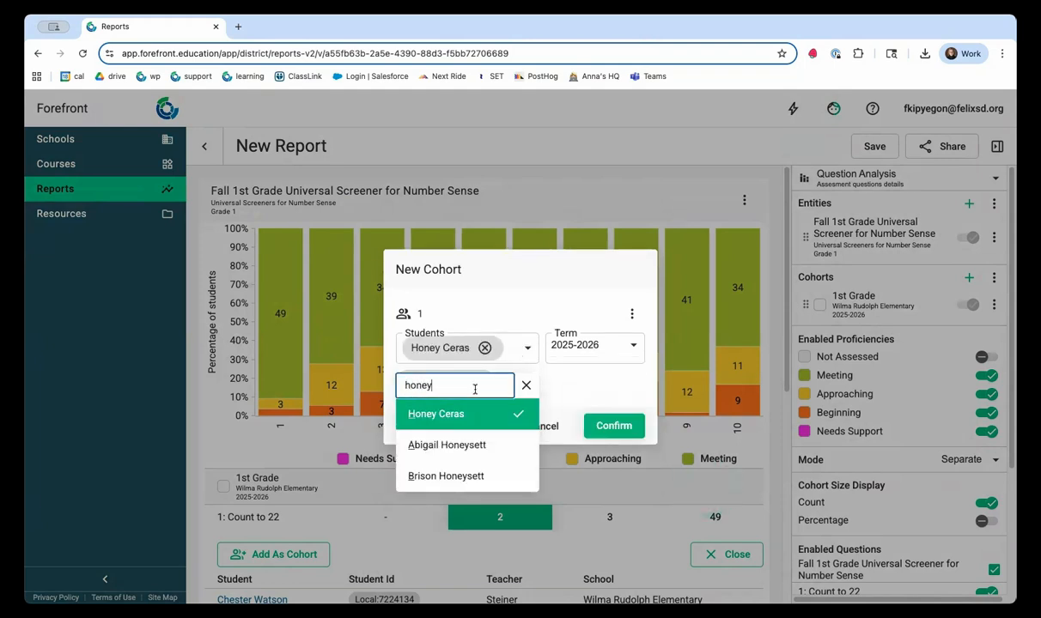
type("darn")
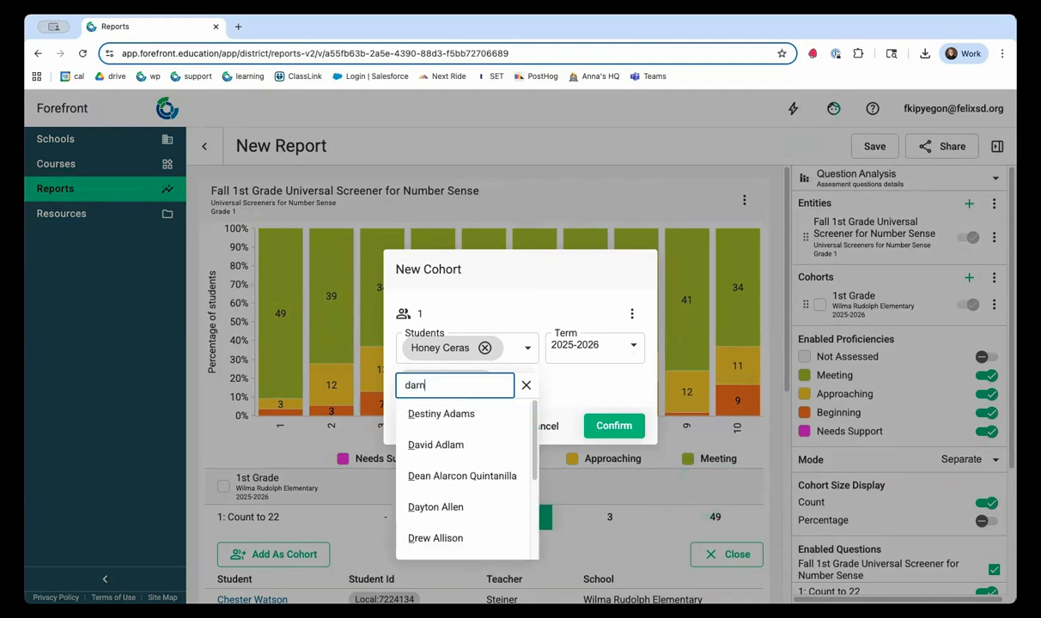
left_click(451, 449)
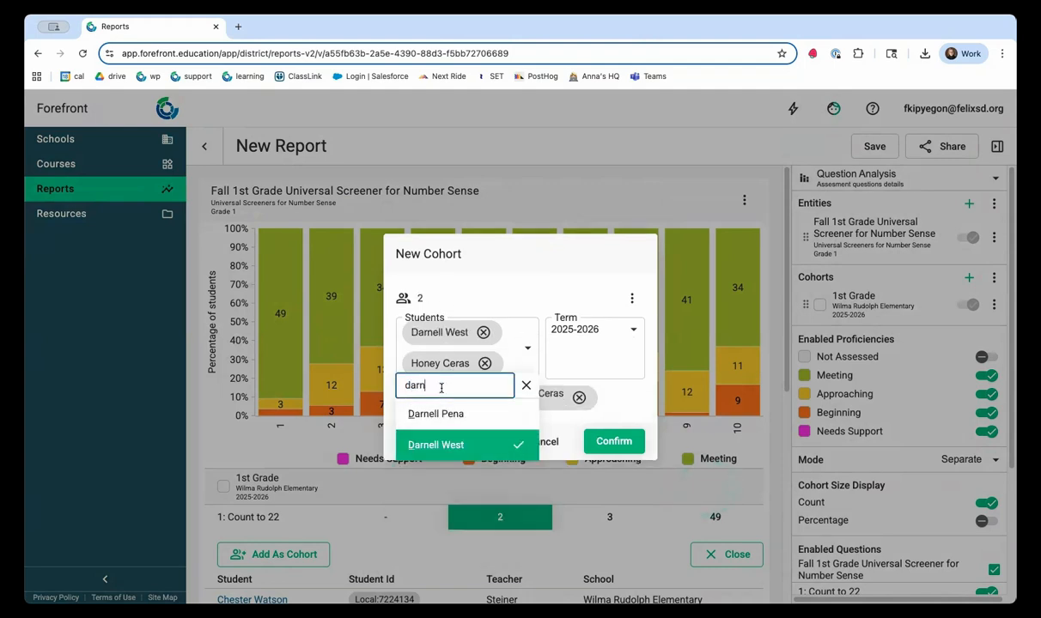
double_click(441, 388)
type("dolores")
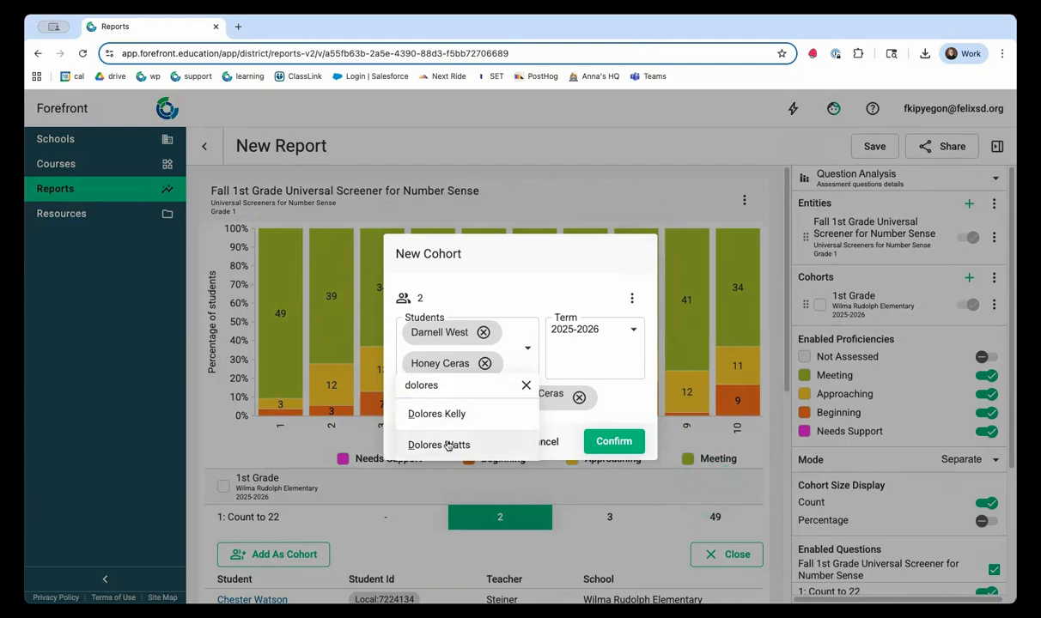
left_click(438, 445)
- Add the last Beginning student on Count 38 - 42 and the first on Count to 22, then create the five-student cohort
double_click(453, 380)
type("derek")
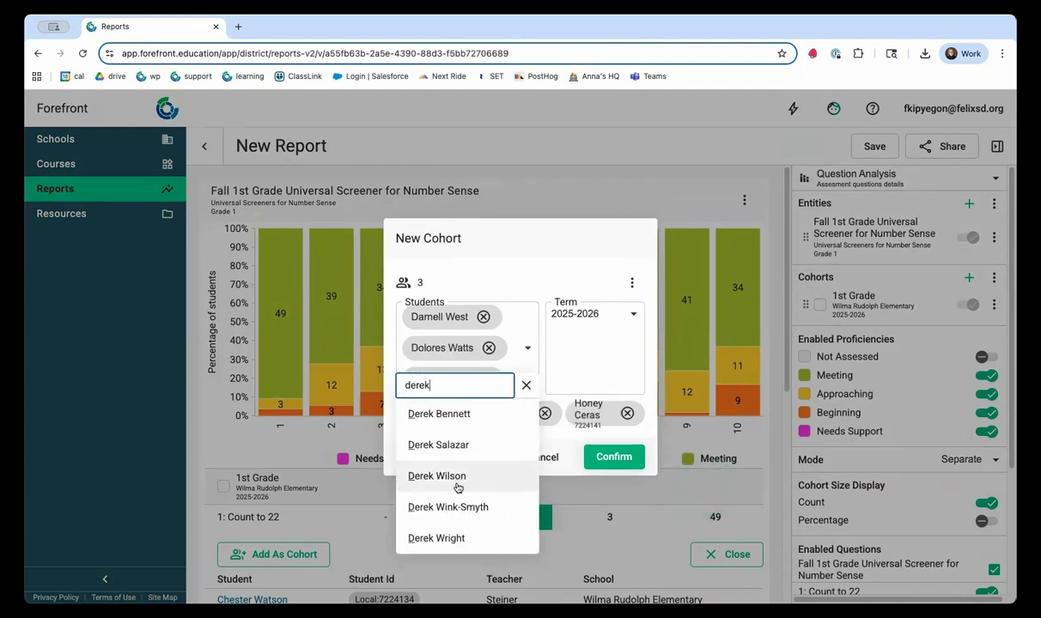
left_click(438, 537)
double_click(481, 378)
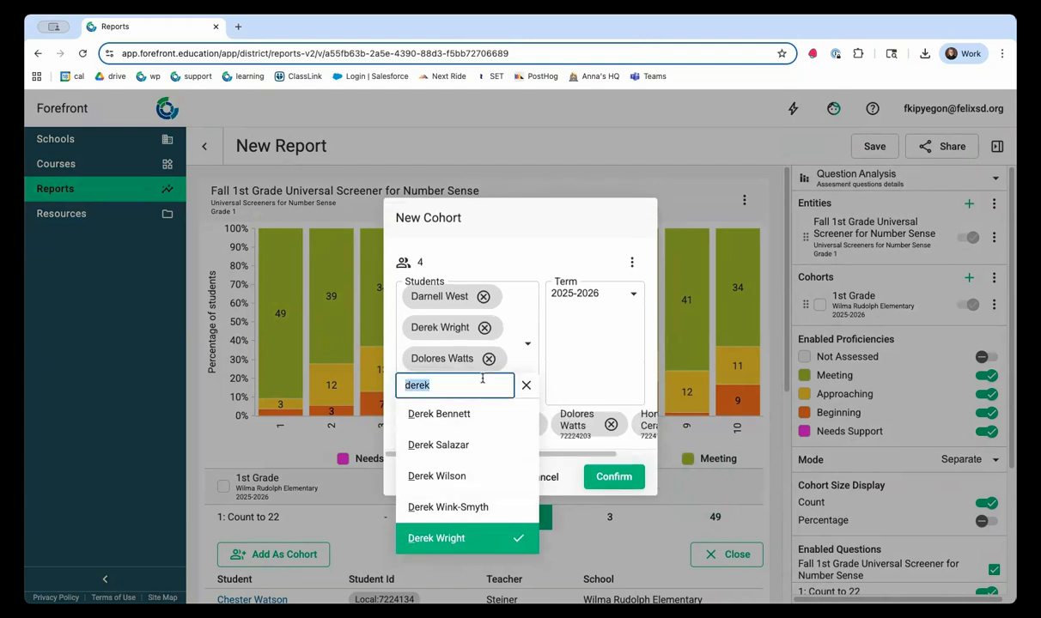
type("cheste")
type("r")
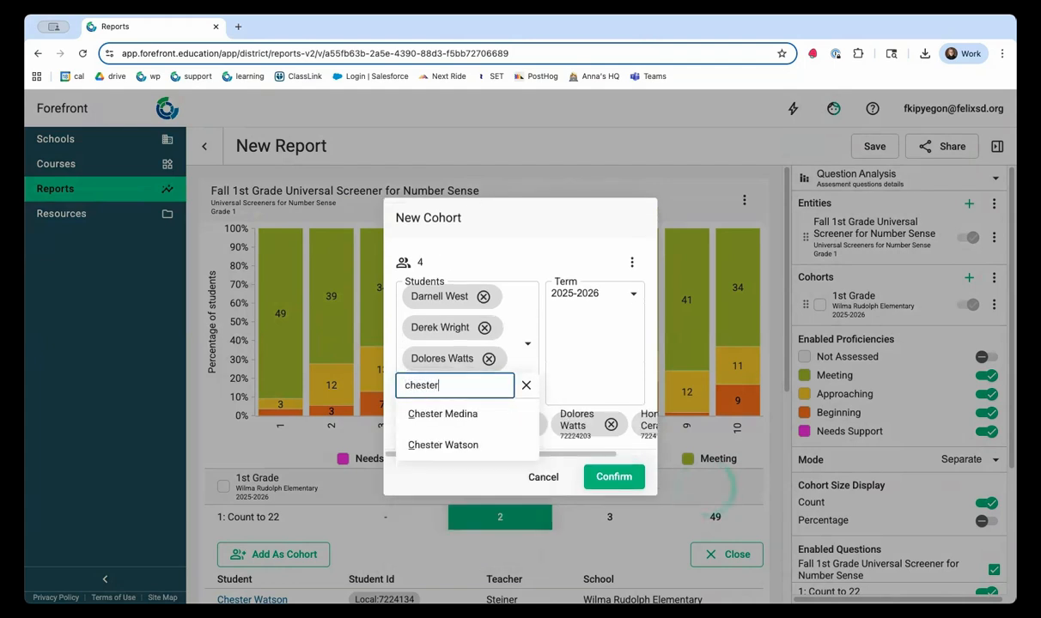
left_click(438, 444)
left_click(608, 492)
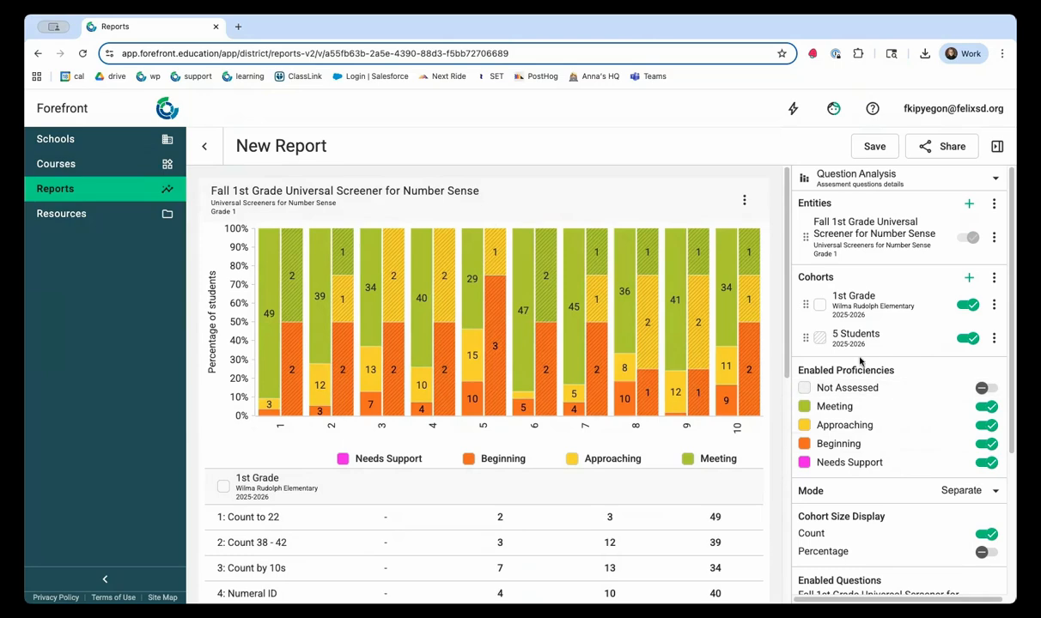
- Change the report type back to Stacked Bar to compare the 1st Grade and 5 Students cohorts
mouse_move(727, 404)
left_click(839, 183)
left_click(811, 198)
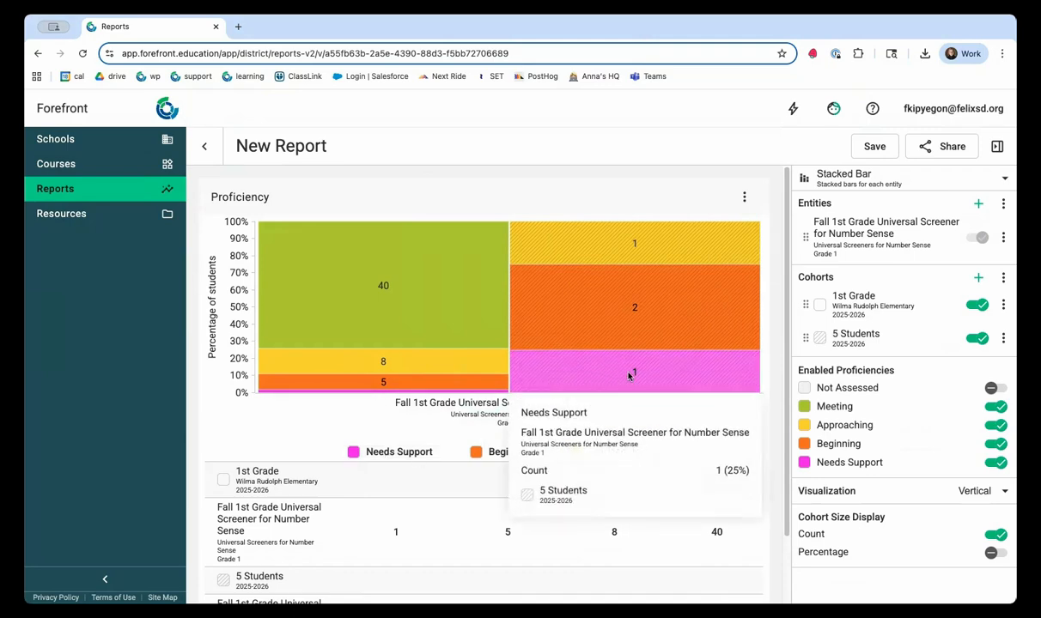
- Save the 5 Students cohort in the user's own resources folder under the name USNS BOY Quick Response
scroll(681, 395, "down", 1)
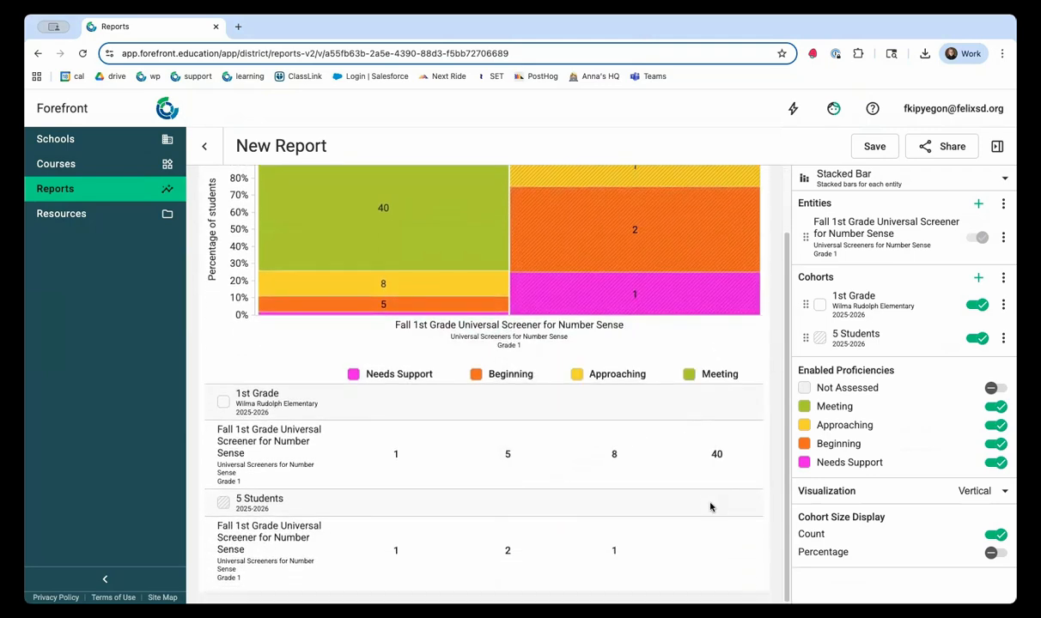
scroll(671, 446, "up", 1)
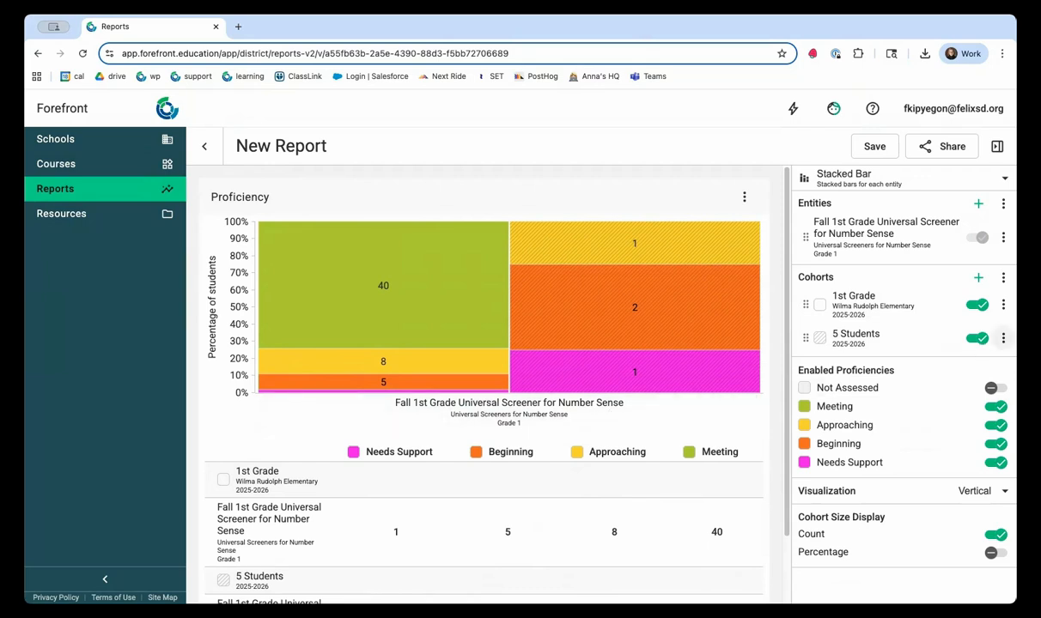
left_click(1003, 339)
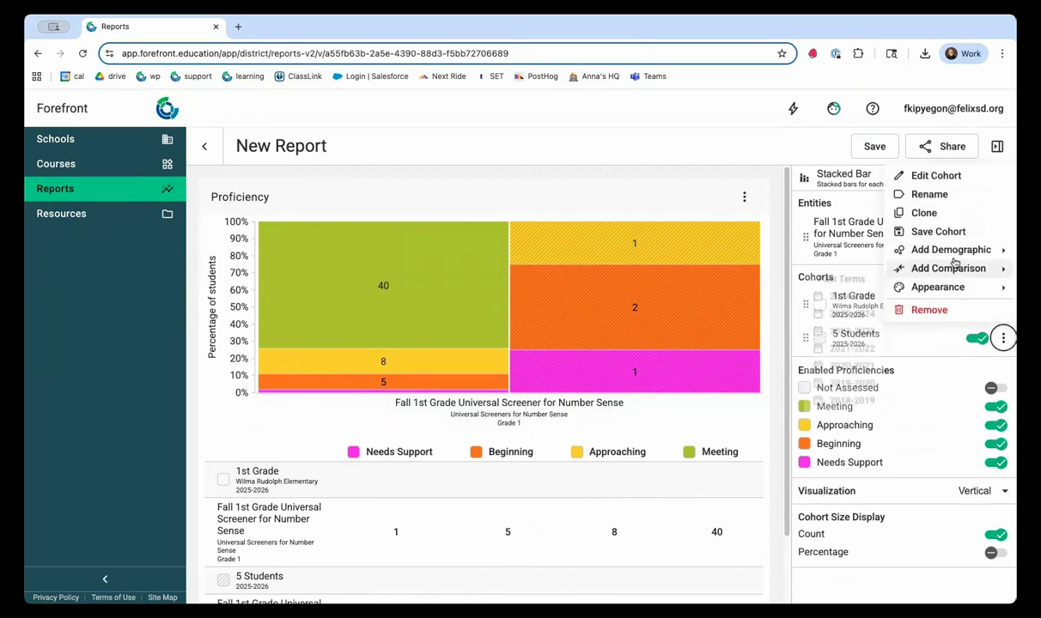
left_click(936, 232)
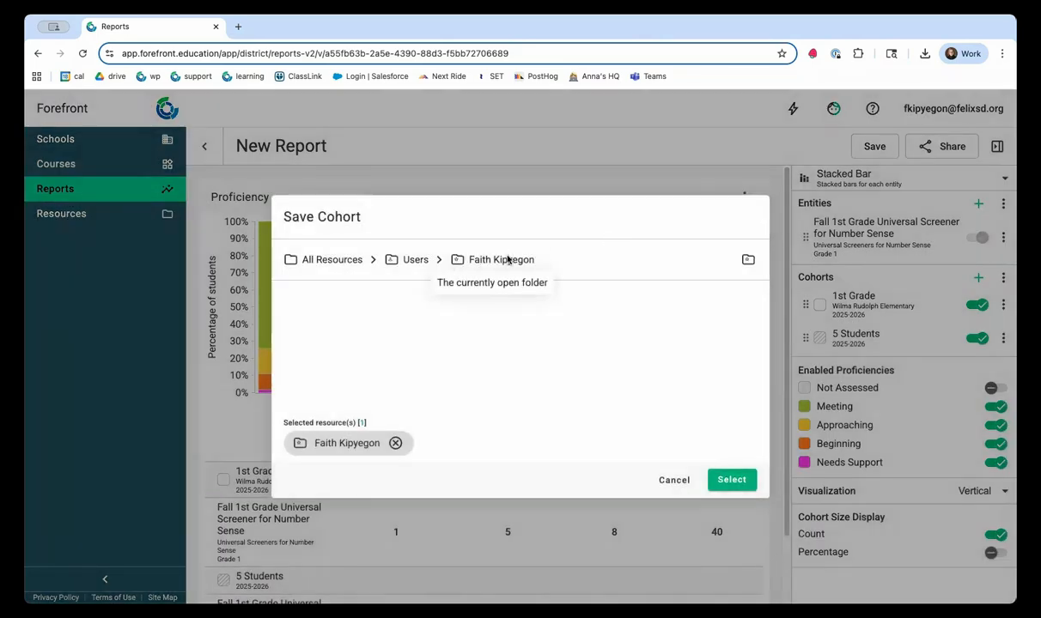
left_click(731, 479)
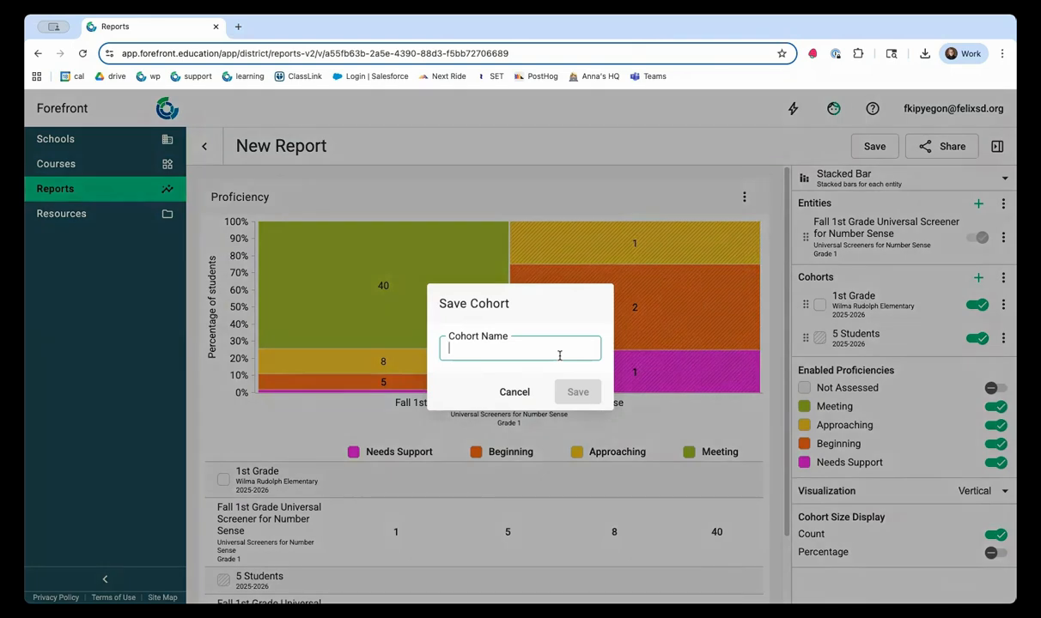
type("USNS Bo")
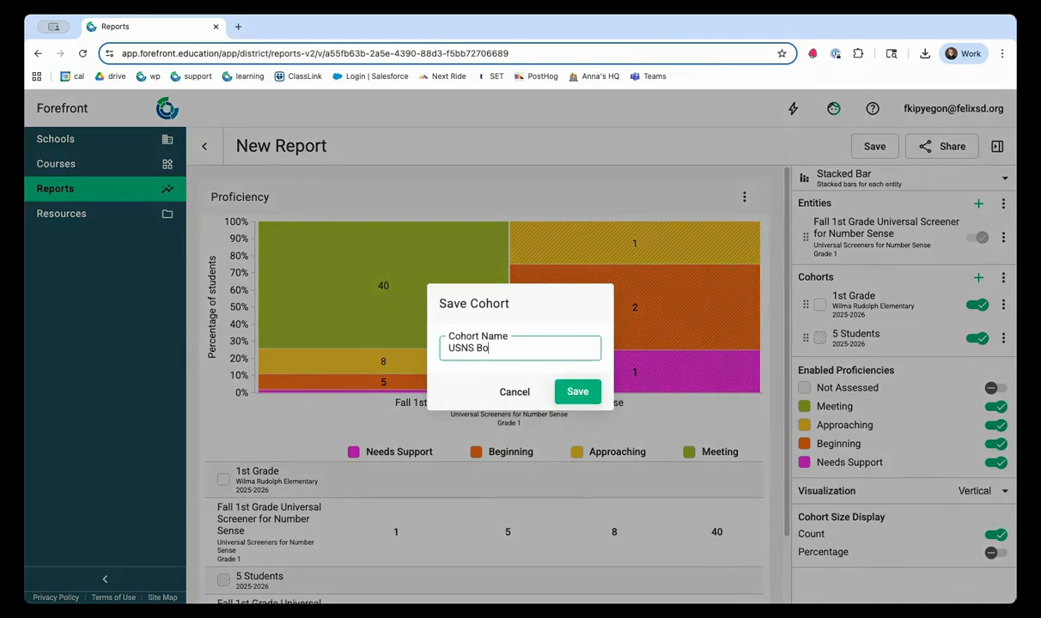
key("BackSpace")
type("OY Quick Response")
left_click(587, 385)
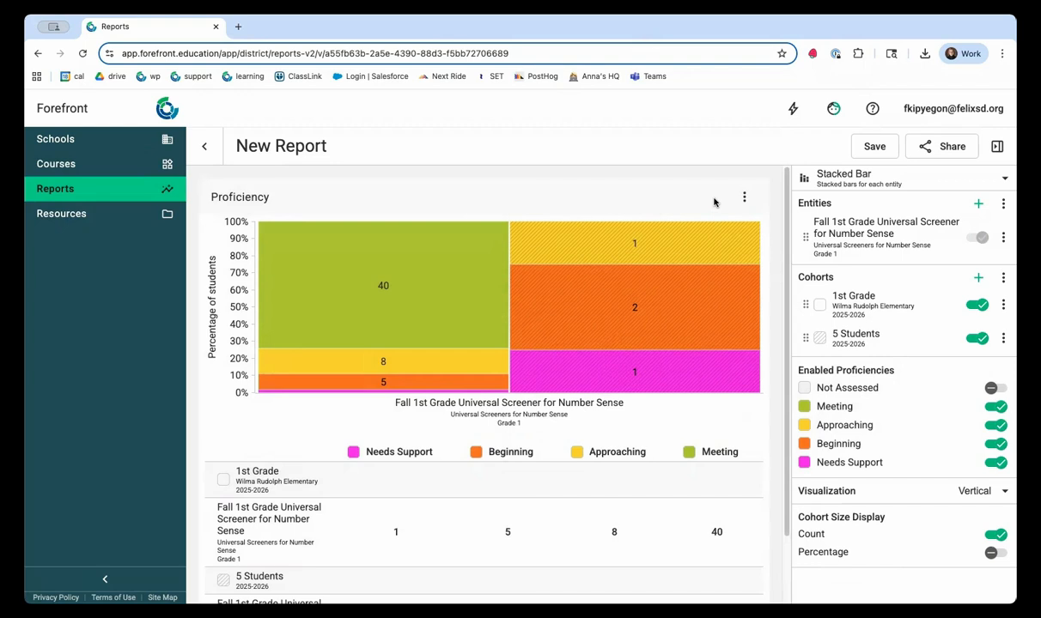
- Change the report type to Line Chart and remove the 5 Students cohort from the report
left_click(807, 174)
scroll(868, 288, "down", 1)
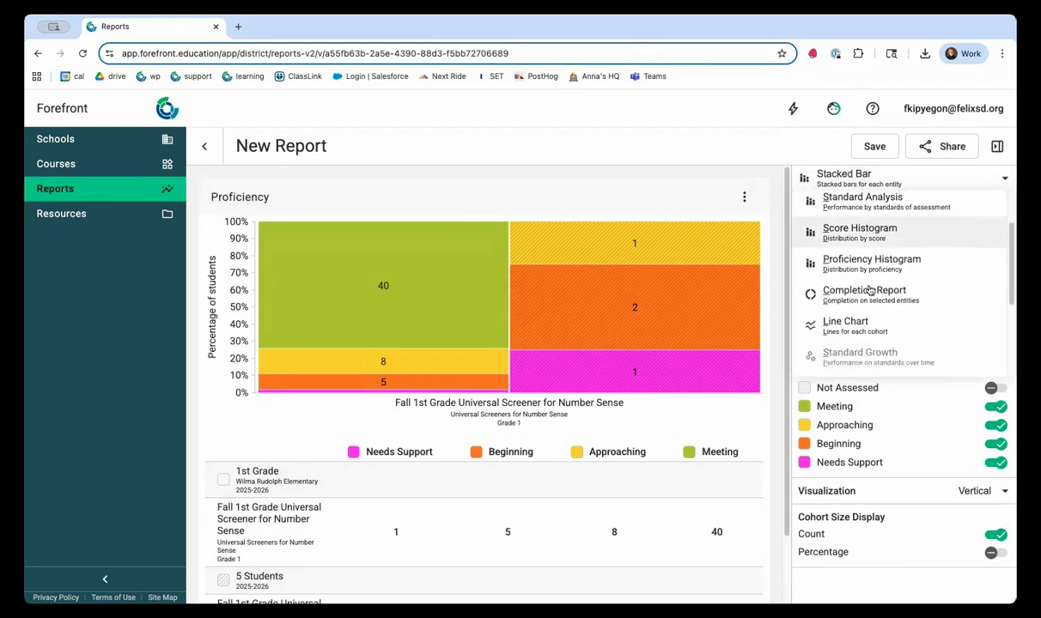
left_click(846, 305)
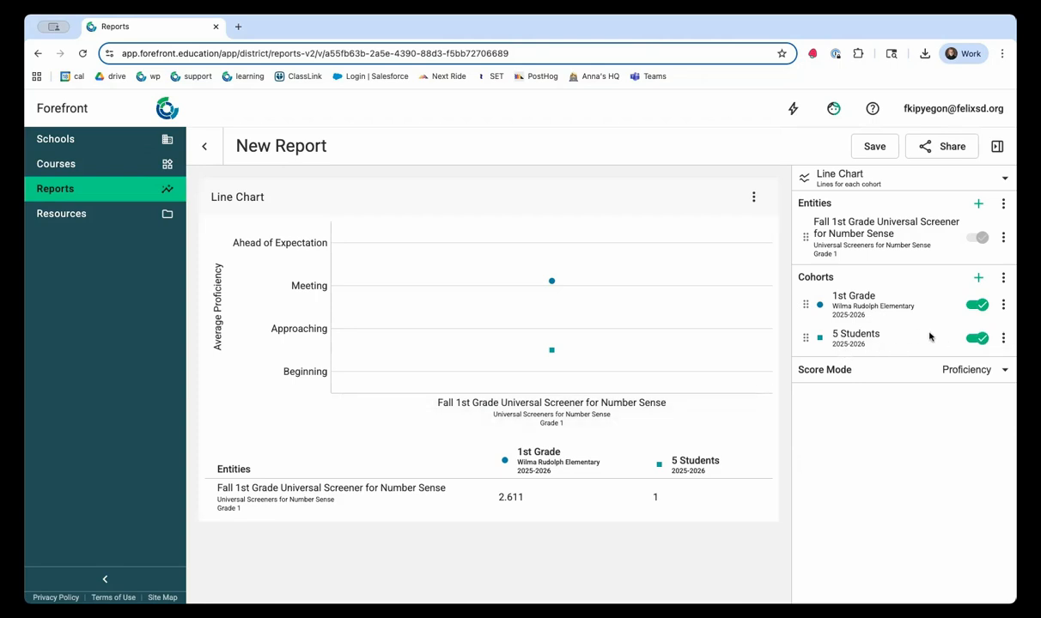
left_click(1003, 337)
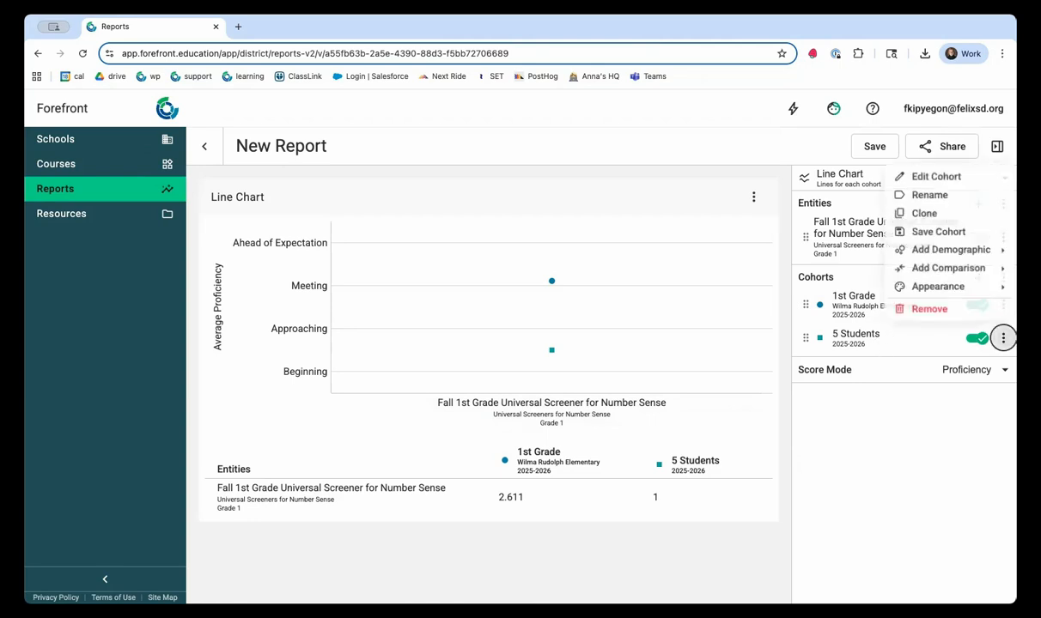
left_click(923, 309)
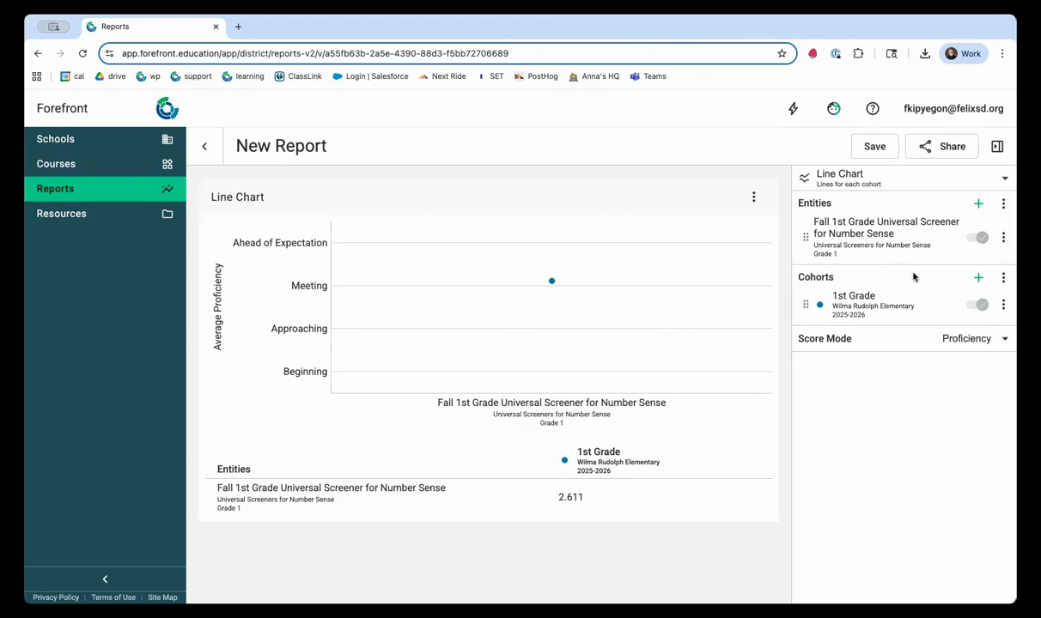
- Add the saved cohort USNS BOY Quick Response to the report and change the report type back to Stacked Bar
left_click(977, 277)
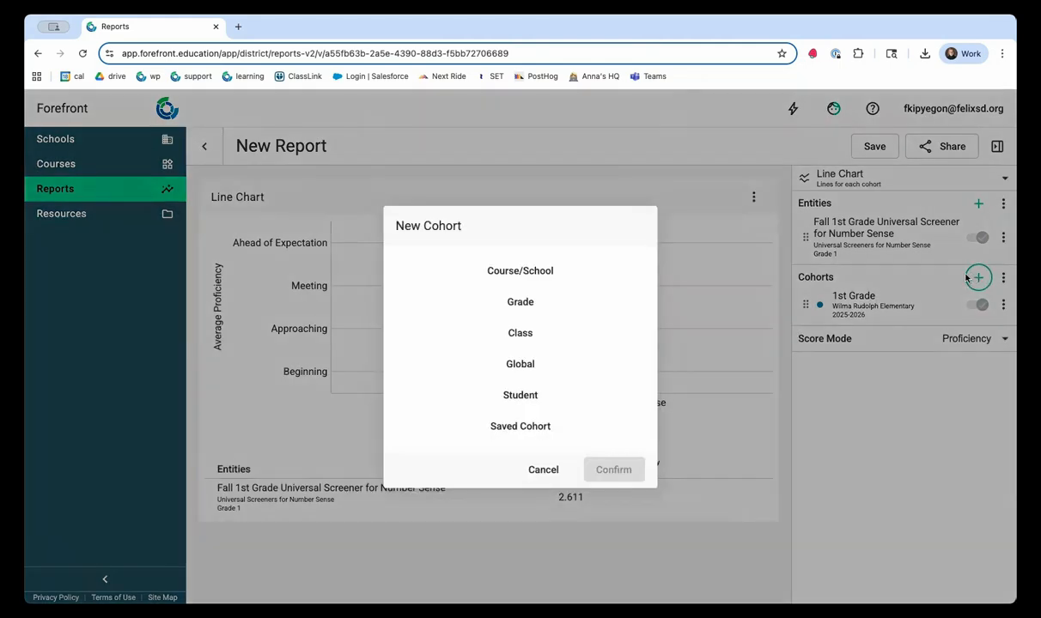
left_click(516, 429)
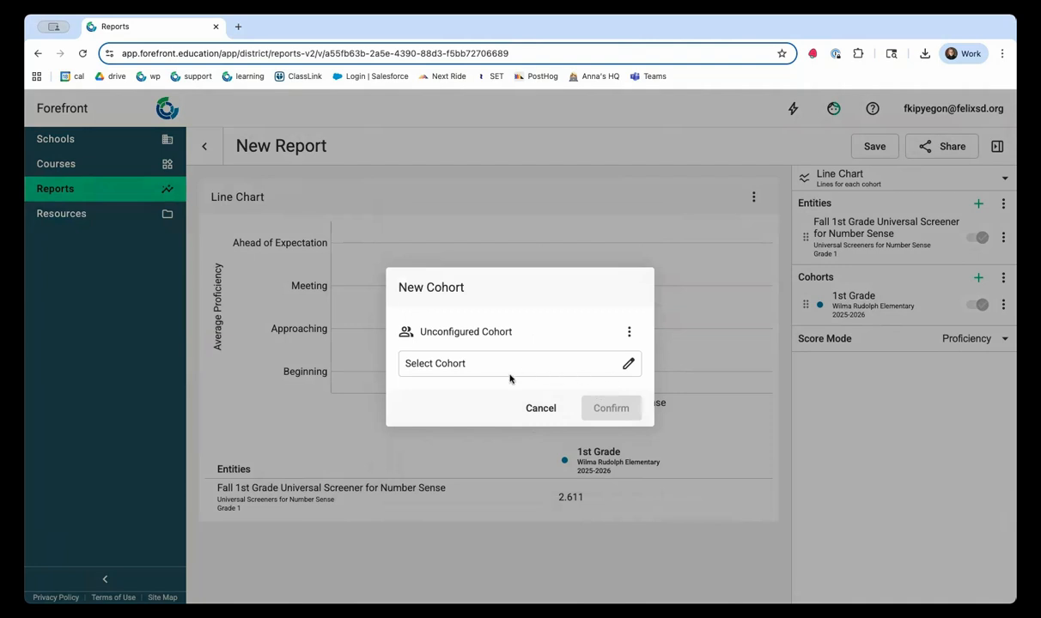
left_click(626, 363)
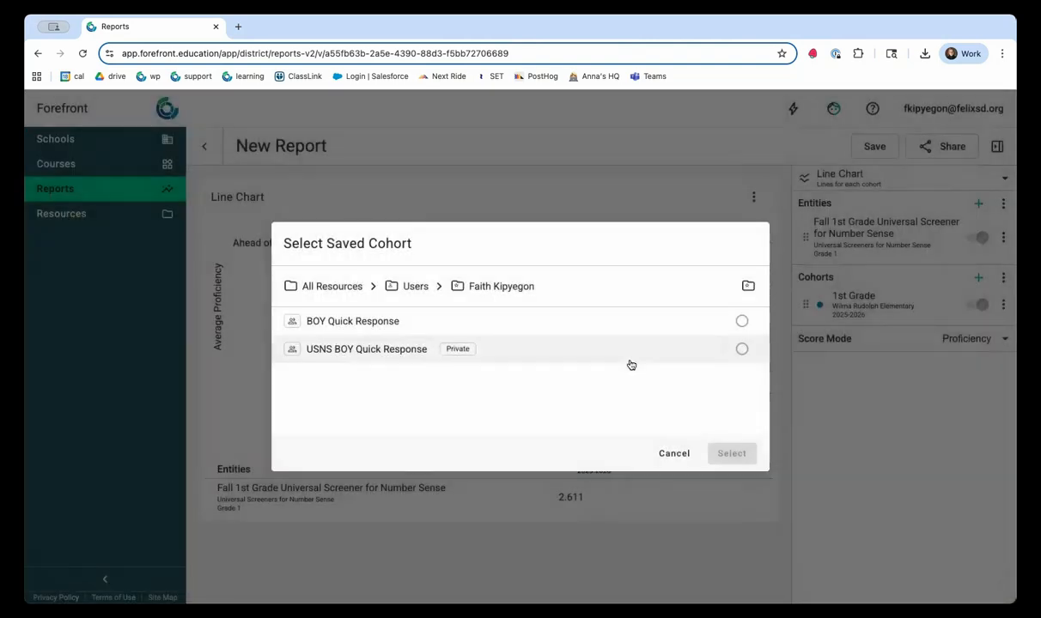
left_click(369, 358)
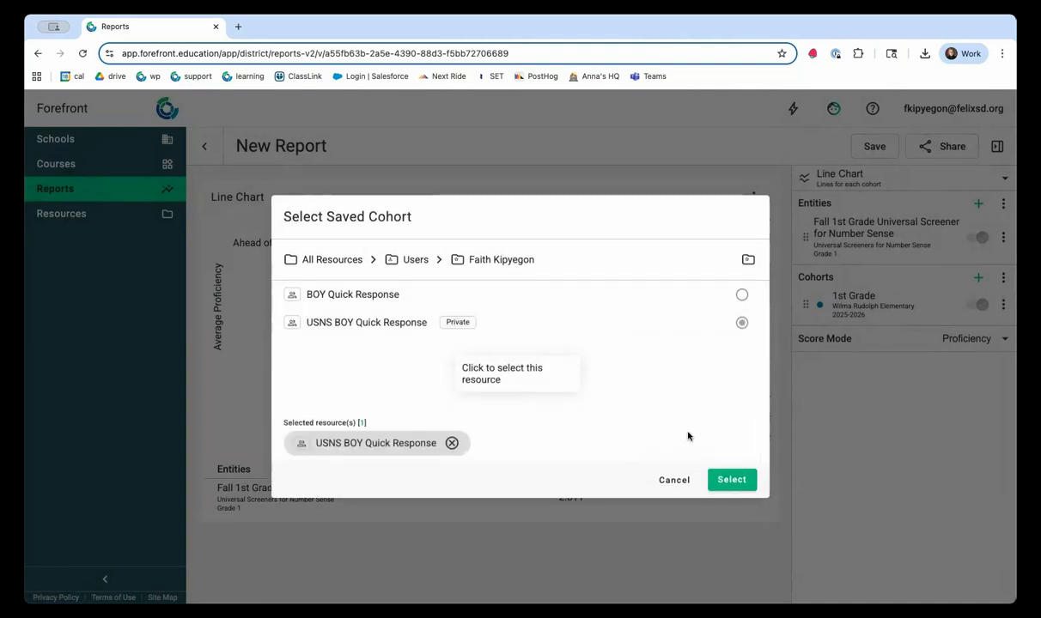
left_click(731, 479)
left_click(613, 416)
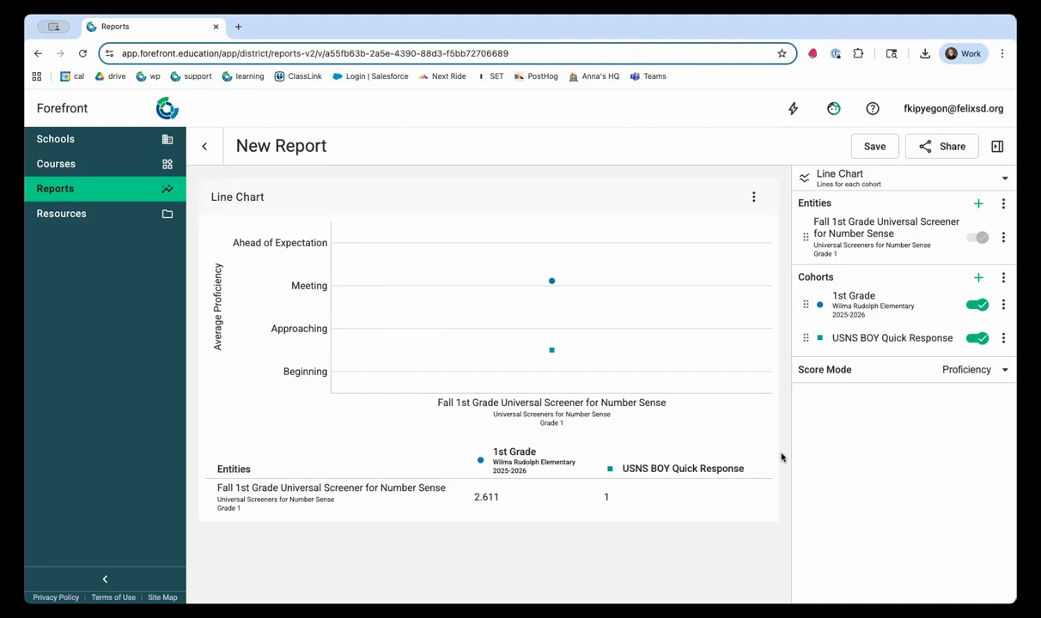
left_click(867, 182)
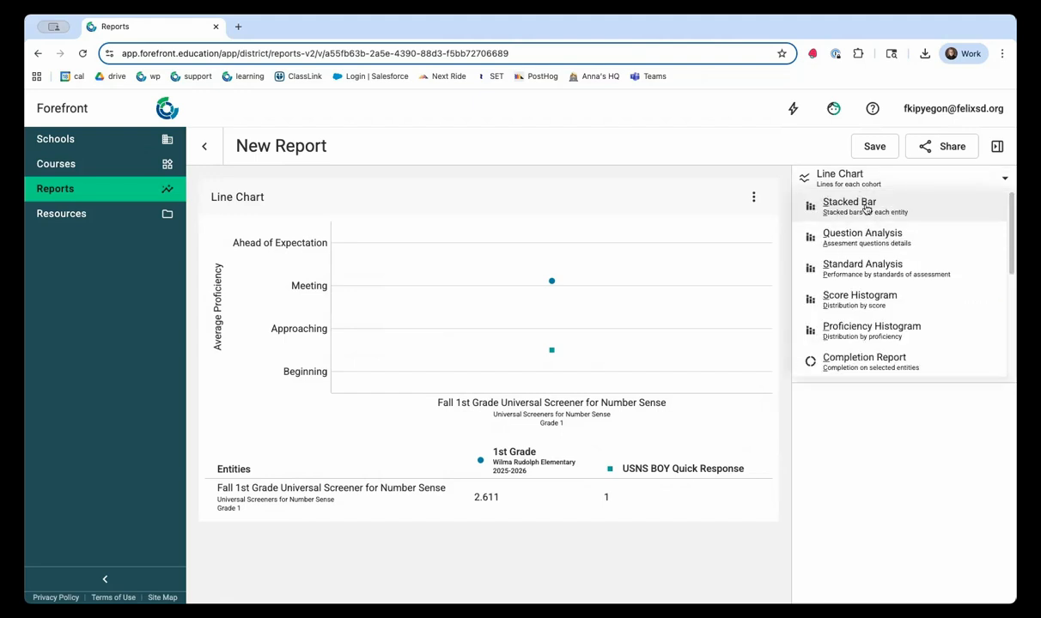
left_click(862, 206)
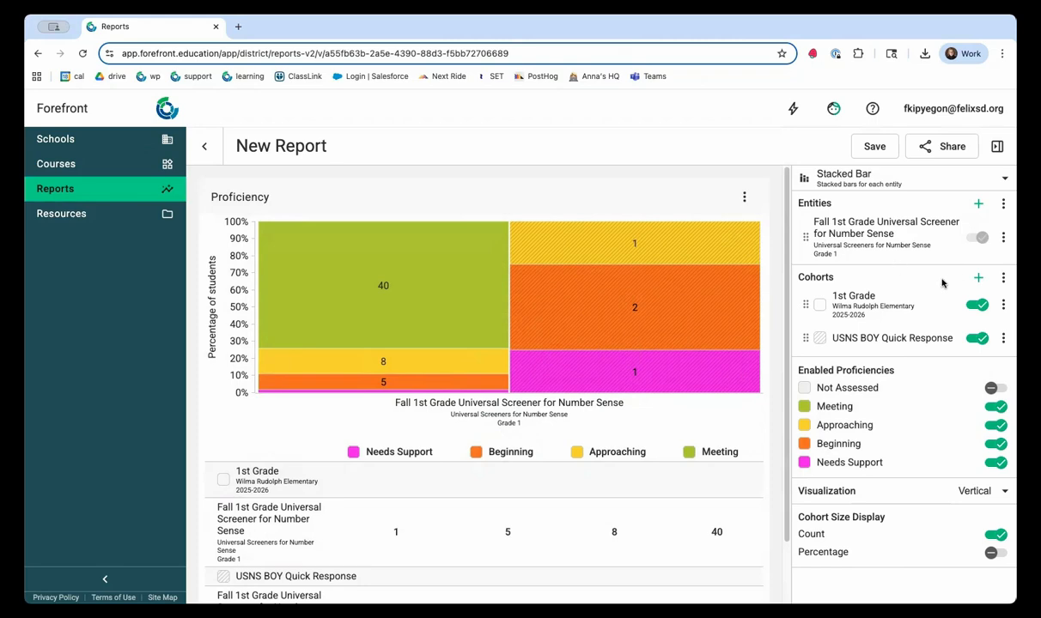
left_click(978, 277)
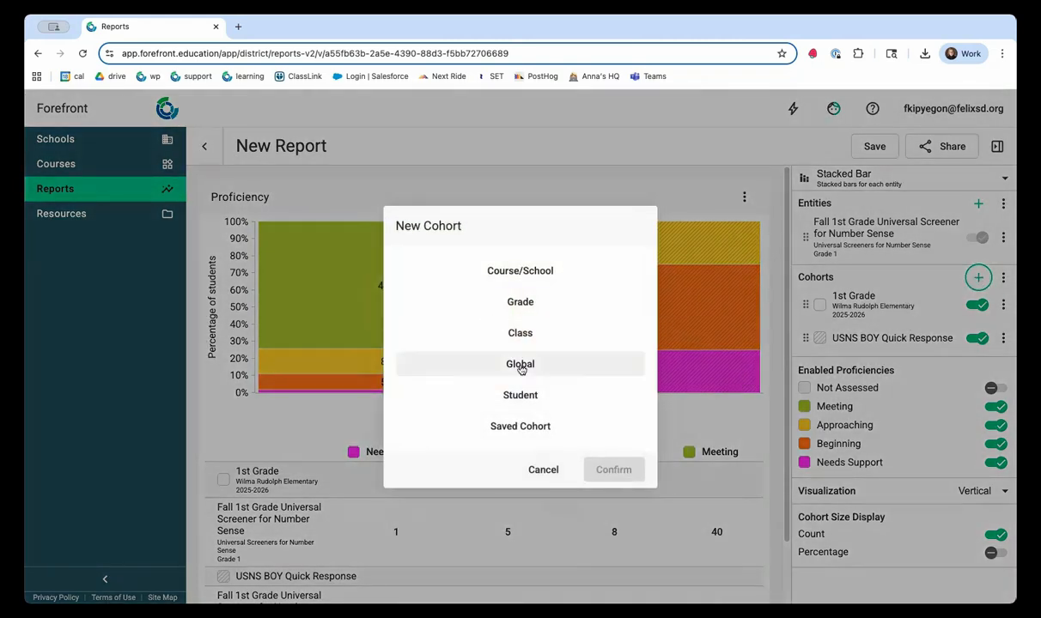
left_click(514, 333)
left_click(517, 366)
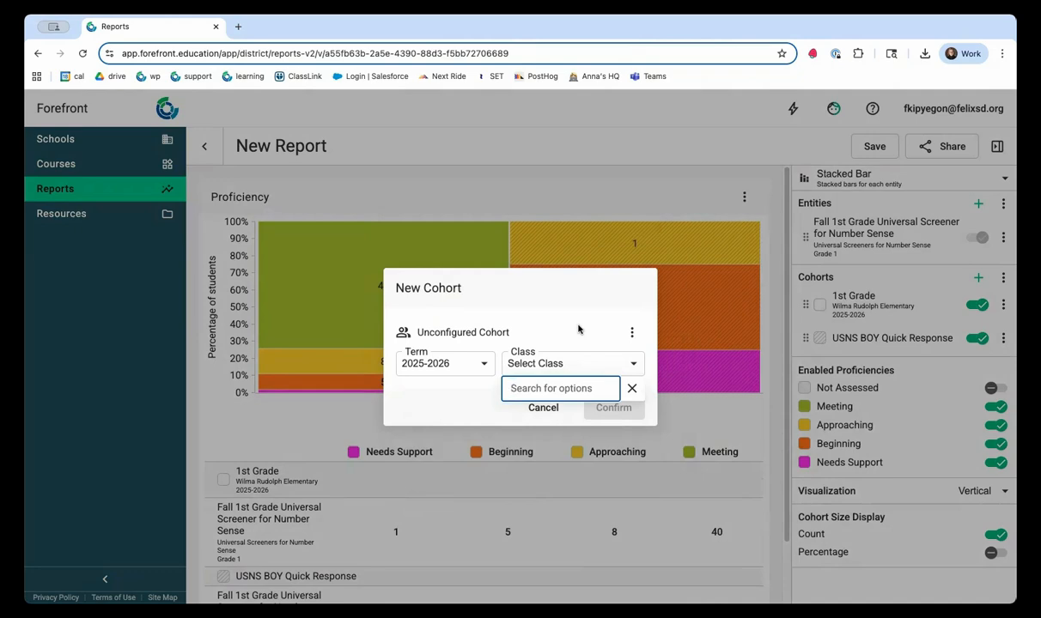
left_click(551, 408)
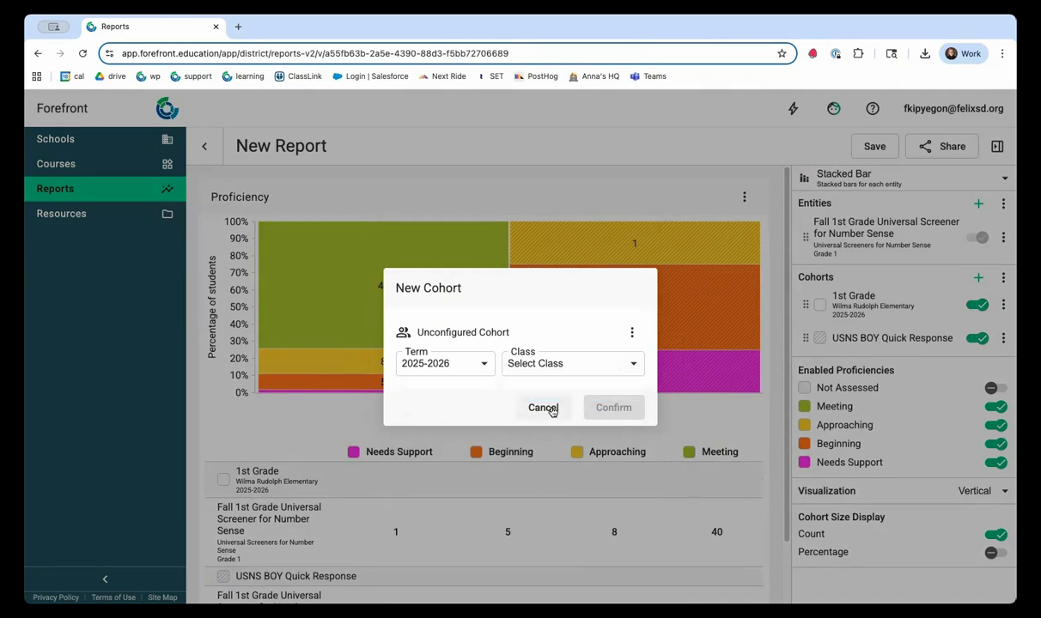
left_click(542, 407)
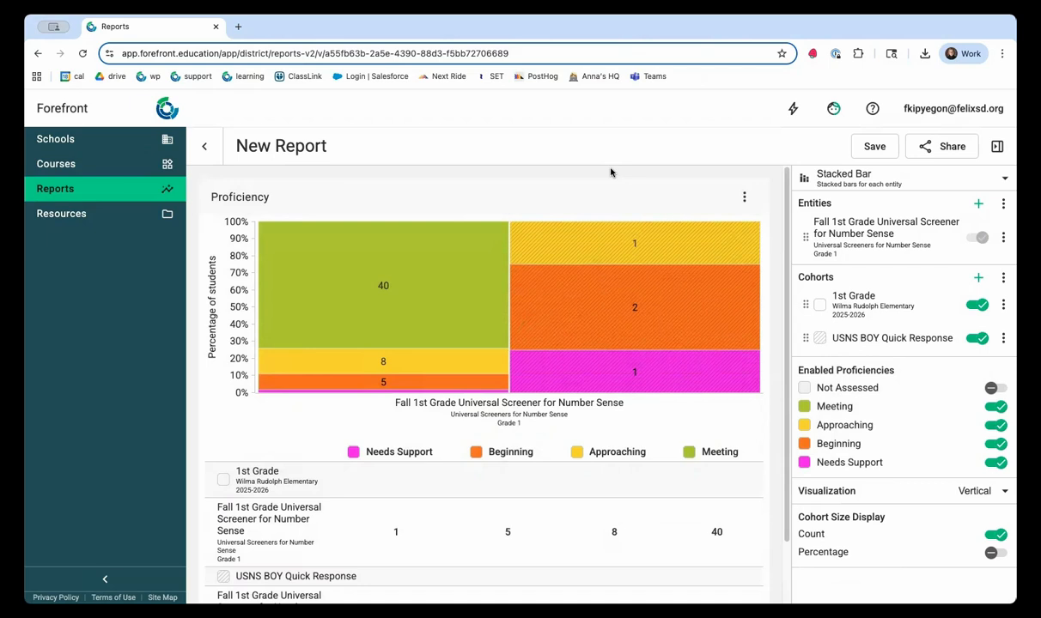